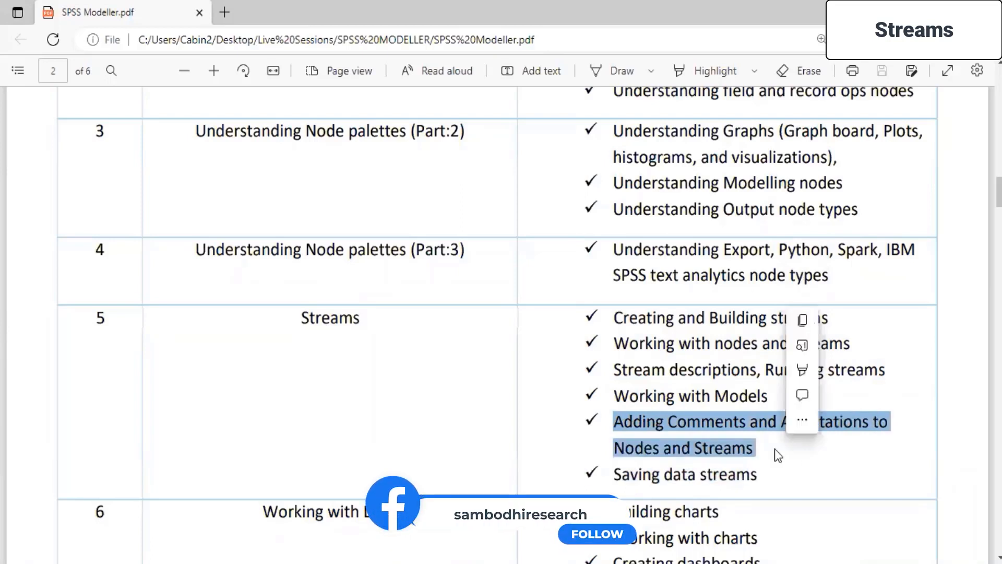
left_click(703, 393)
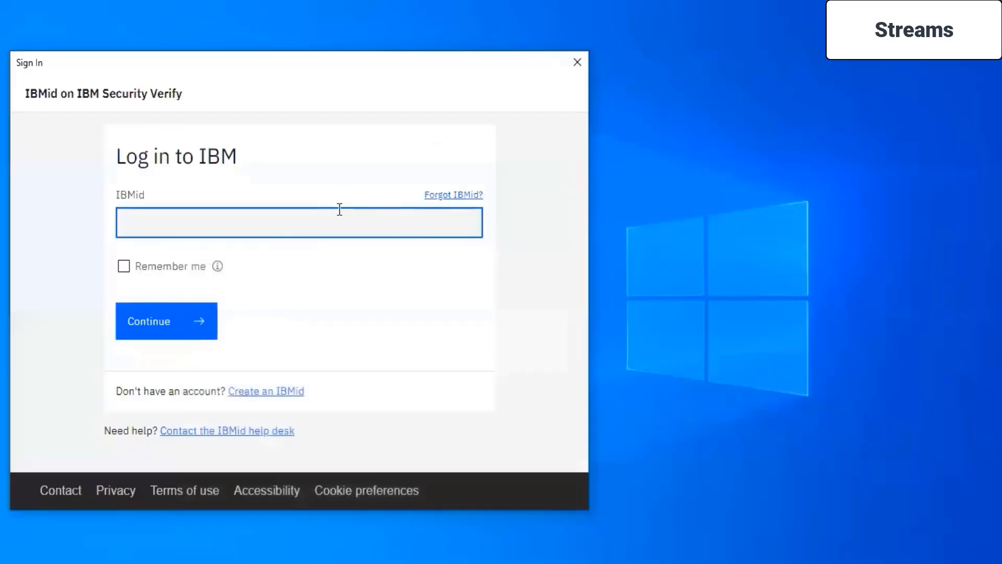
Log in to IBM with the IBMid and account password, and dismiss the startup dialog without opening a stream.
type("...")
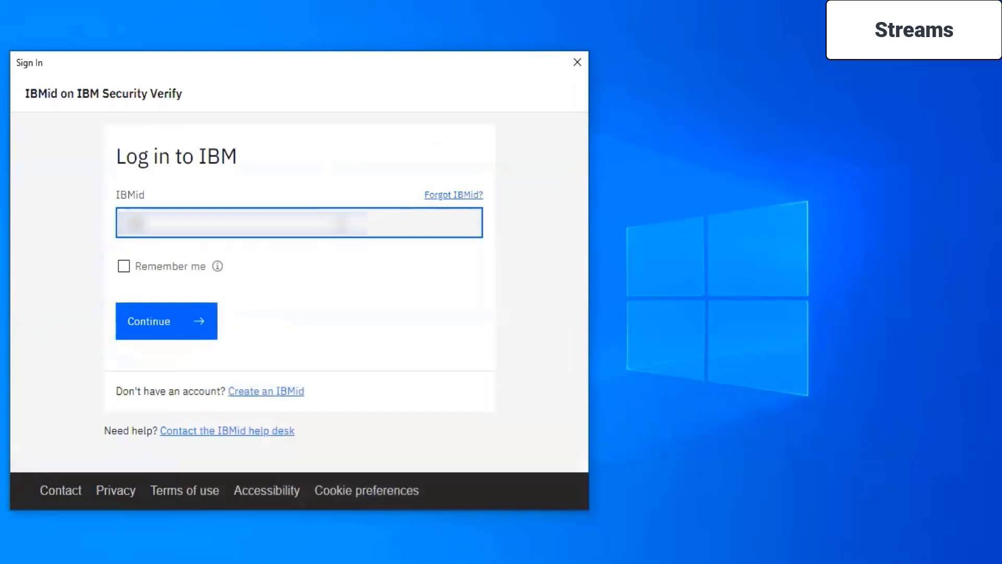
type("...")
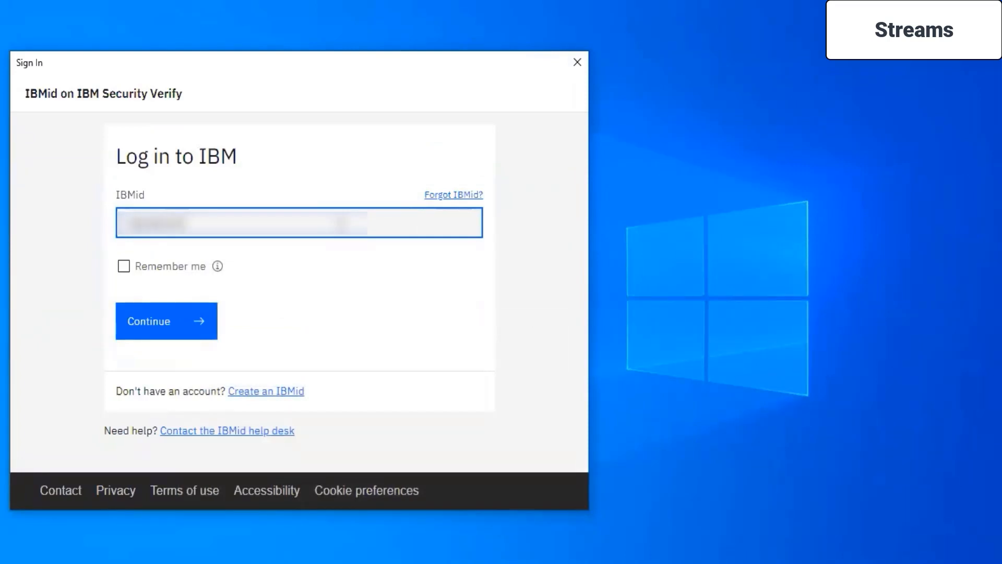
key("Return")
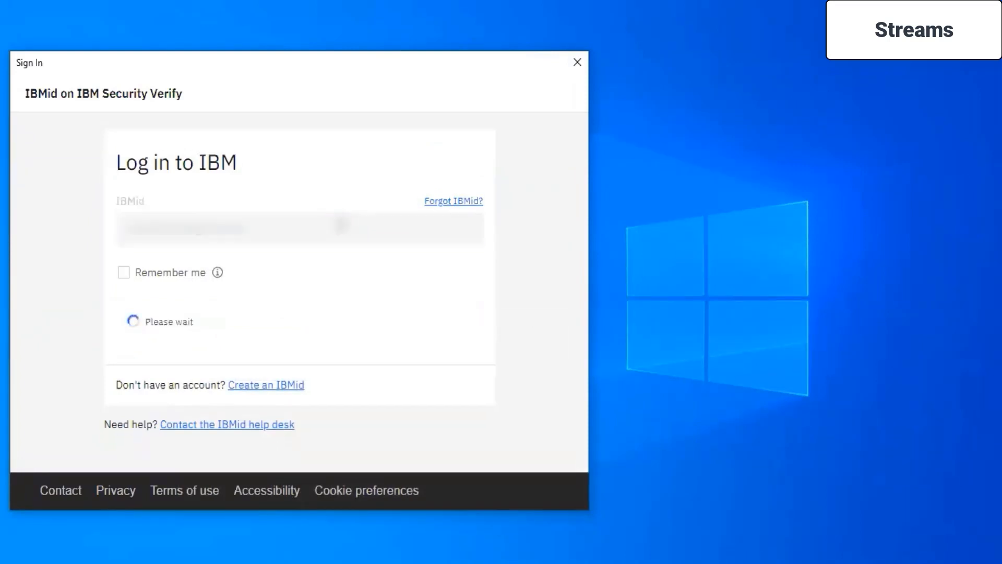
type("********")
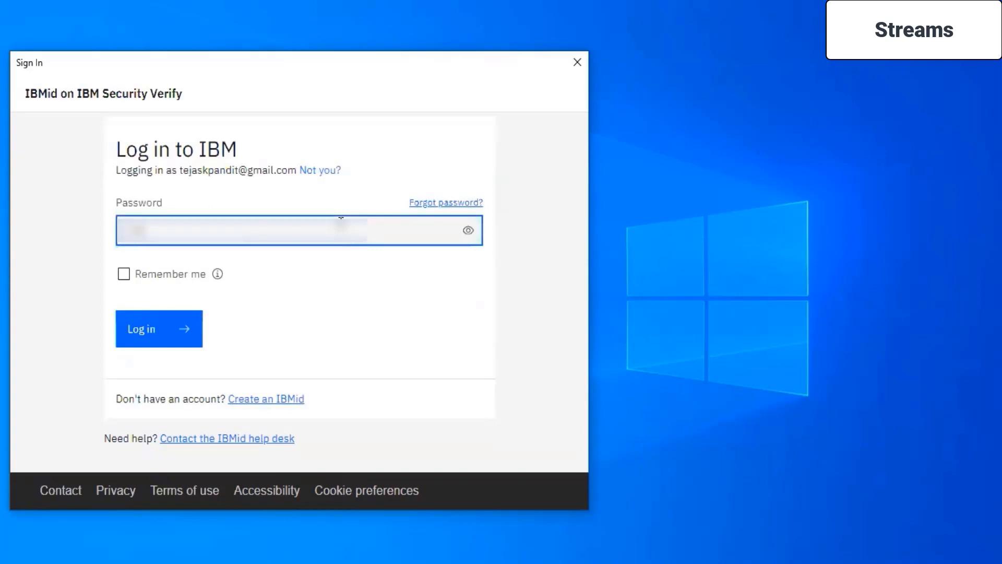
left_click(160, 322)
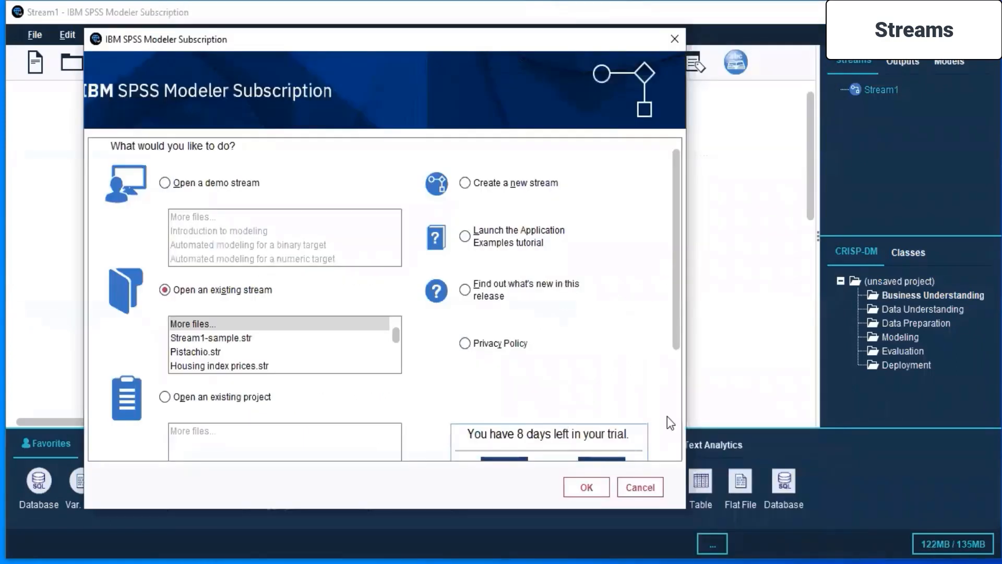
scroll(648, 346, "down", 1)
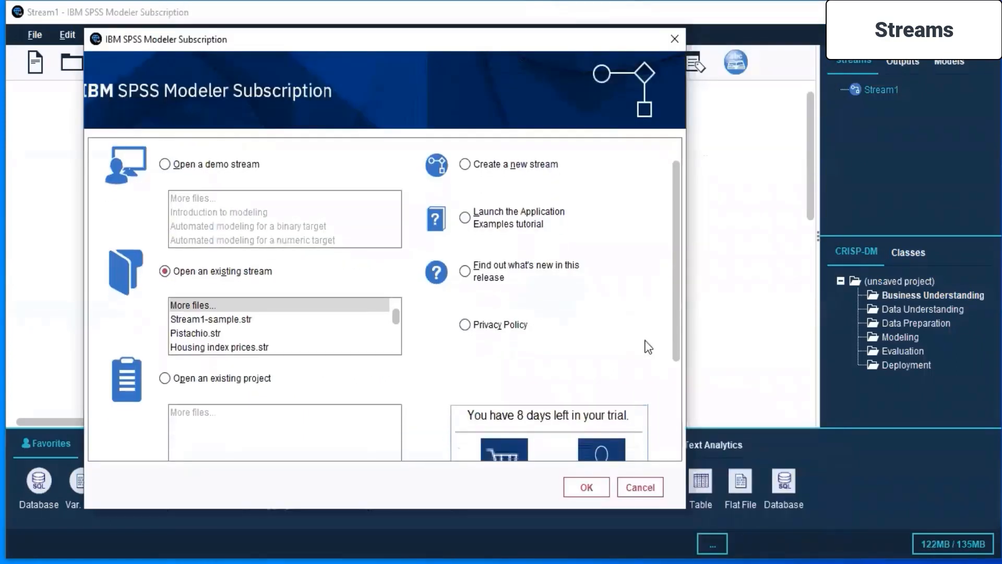
left_click(626, 487)
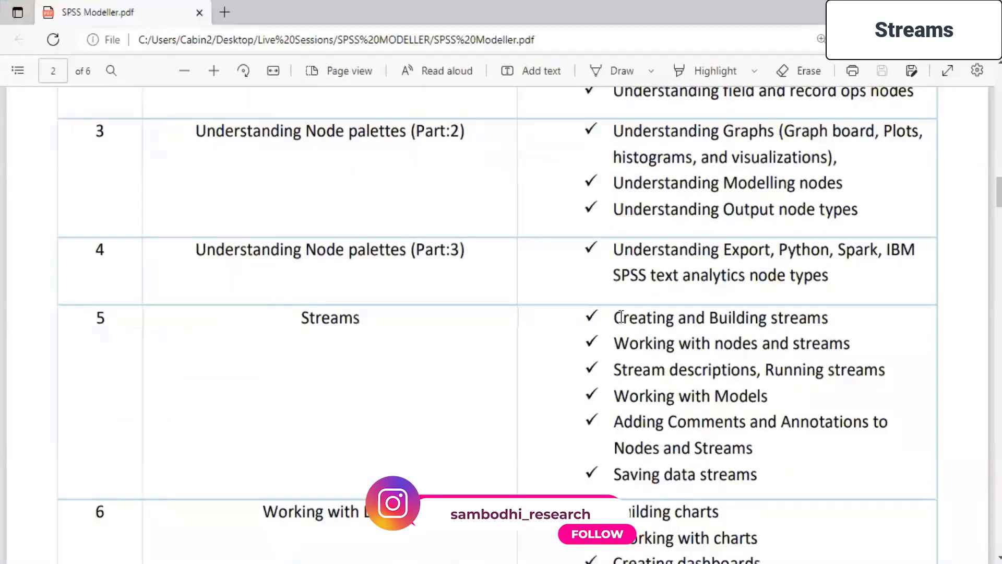
Select the "Creating and Building streams" topic in the SPSS Modeller.pdf outline, and return to SPSS Modeler.
left_click_drag(615, 317, 831, 326)
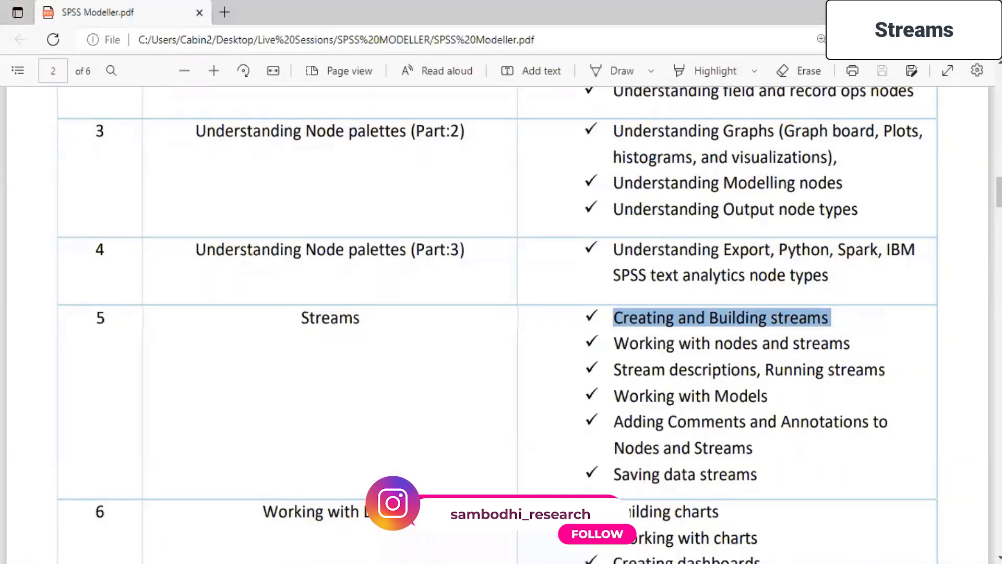
key("alt+Tab")
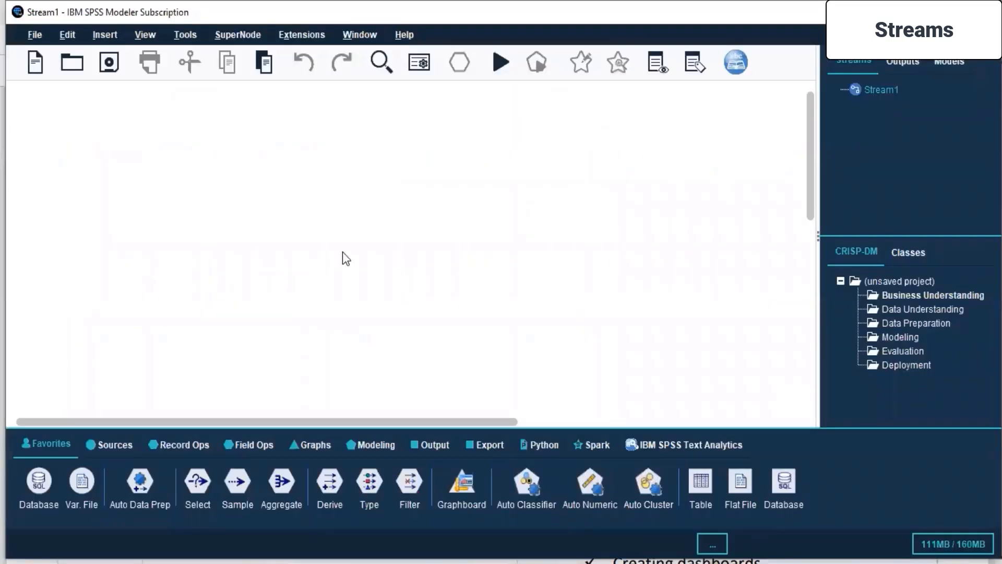
Add a JSON source node to the empty stream canvas and open its settings for editing.
left_click(127, 445)
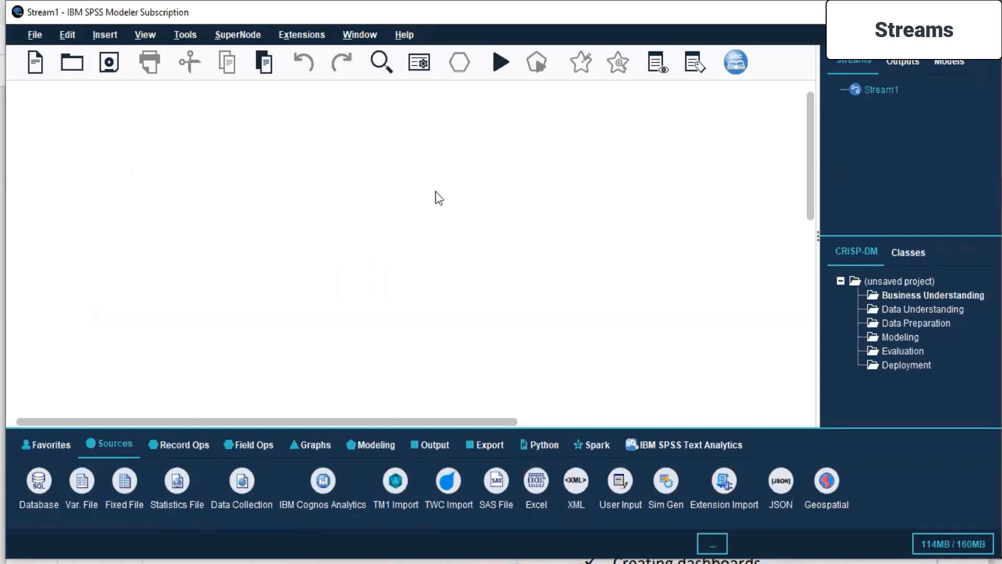
left_click(107, 444)
double_click(781, 481)
left_click_drag(80, 173, 97, 174)
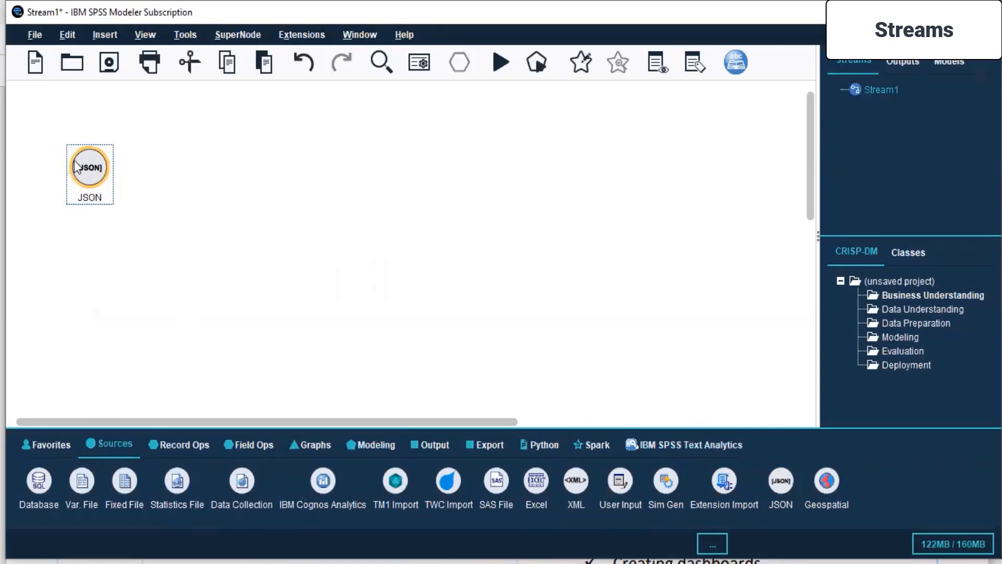
right_click(91, 168)
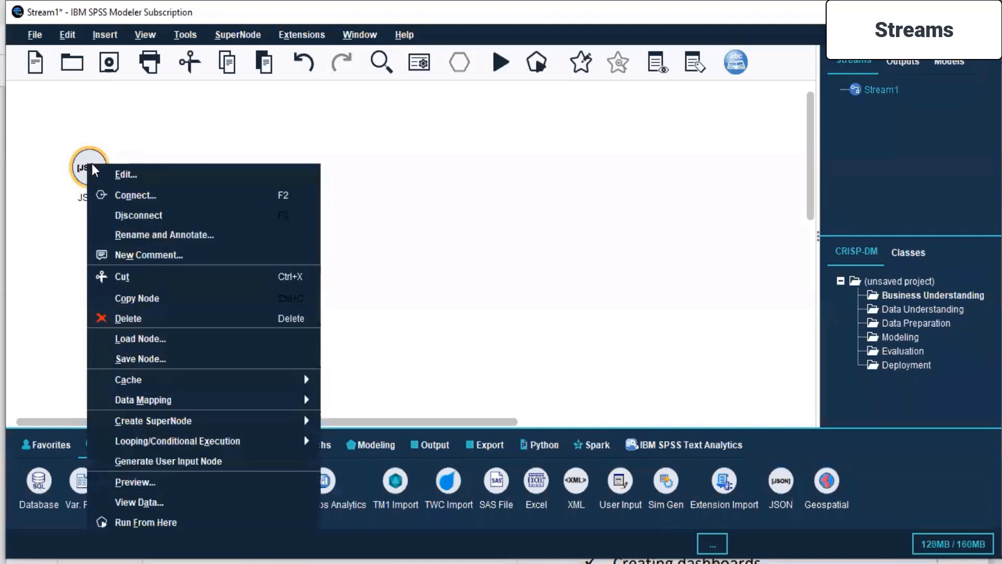
left_click(144, 172)
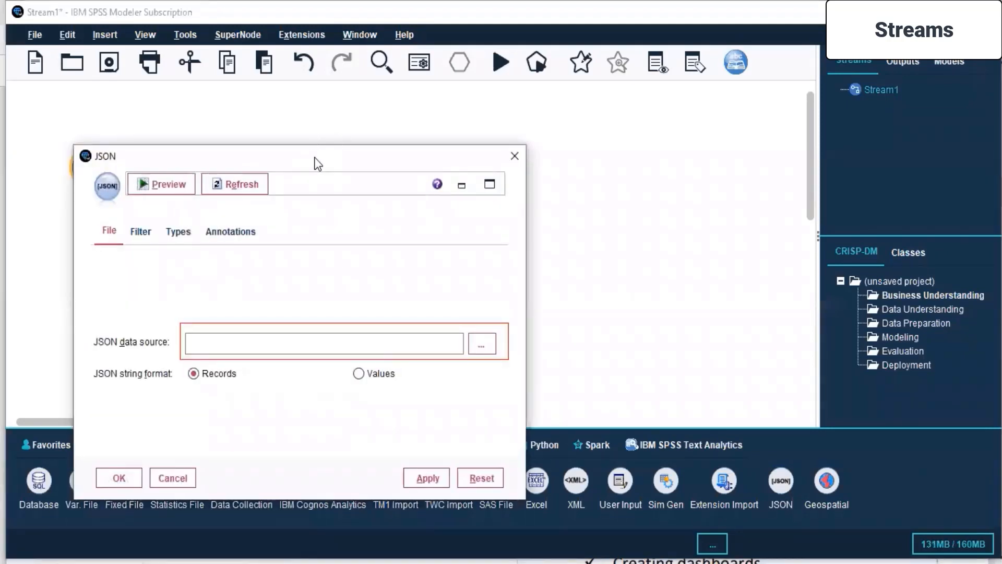
left_click_drag(317, 164, 443, 94)
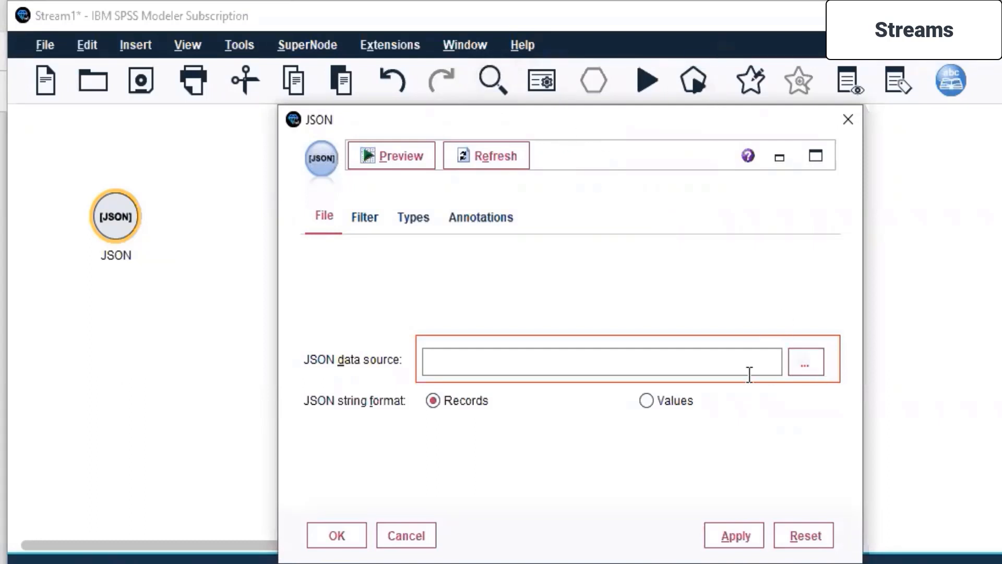
Set the JSON data source to unece.json from Live Sessions\SPSS MODELLER\Day 5, with Records as the string format.
left_click(805, 361)
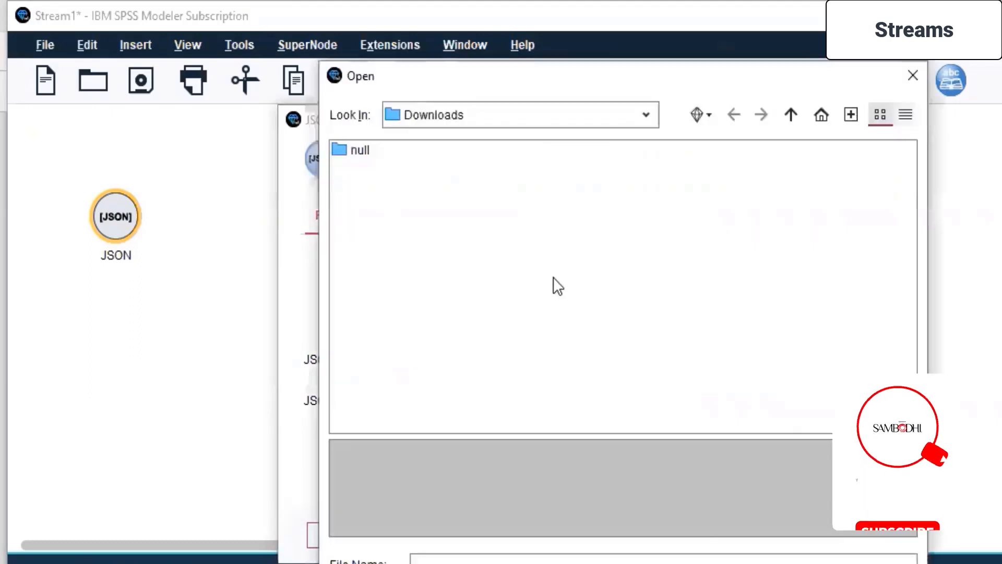
left_click(646, 121)
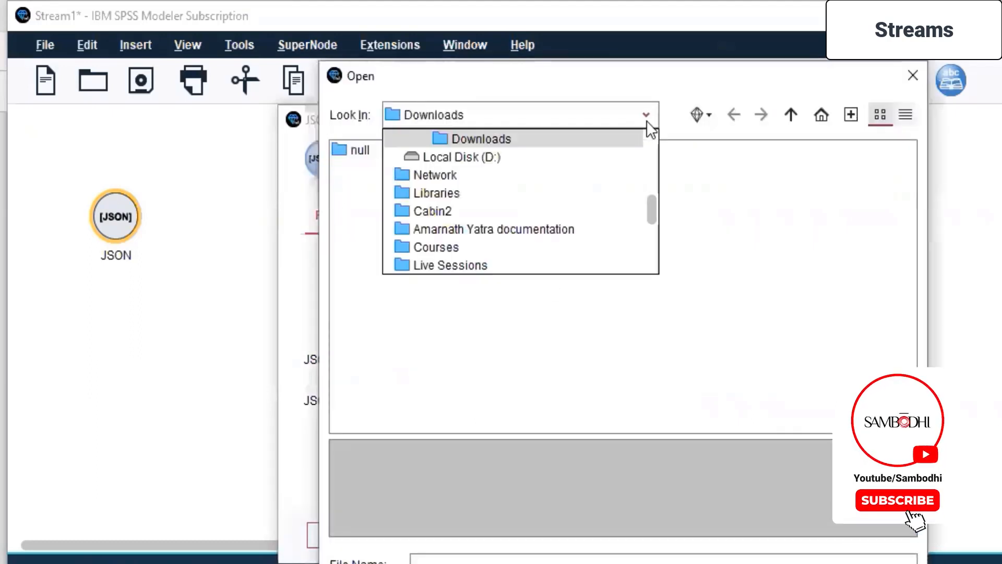
left_click(433, 264)
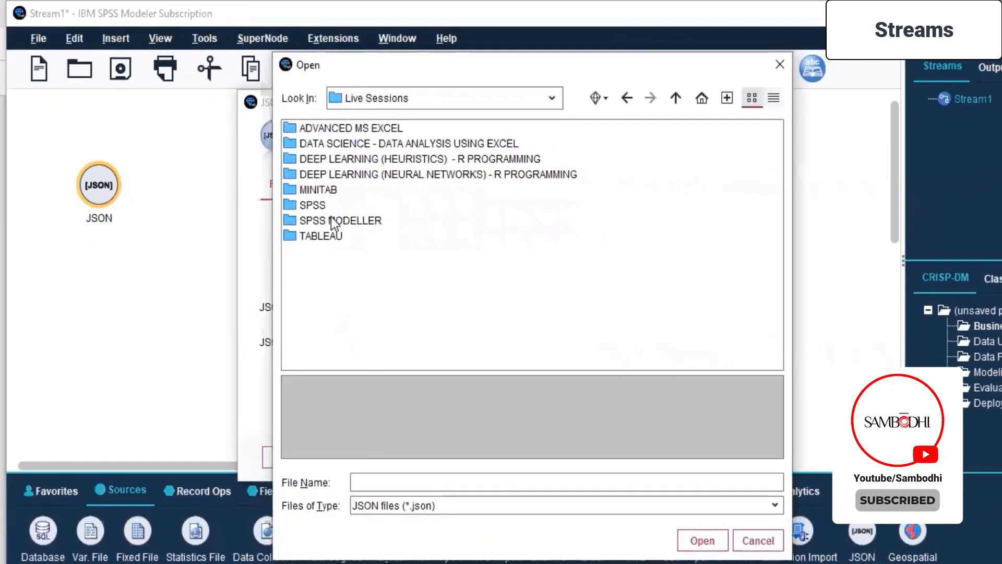
left_click(332, 222)
double_click(331, 219)
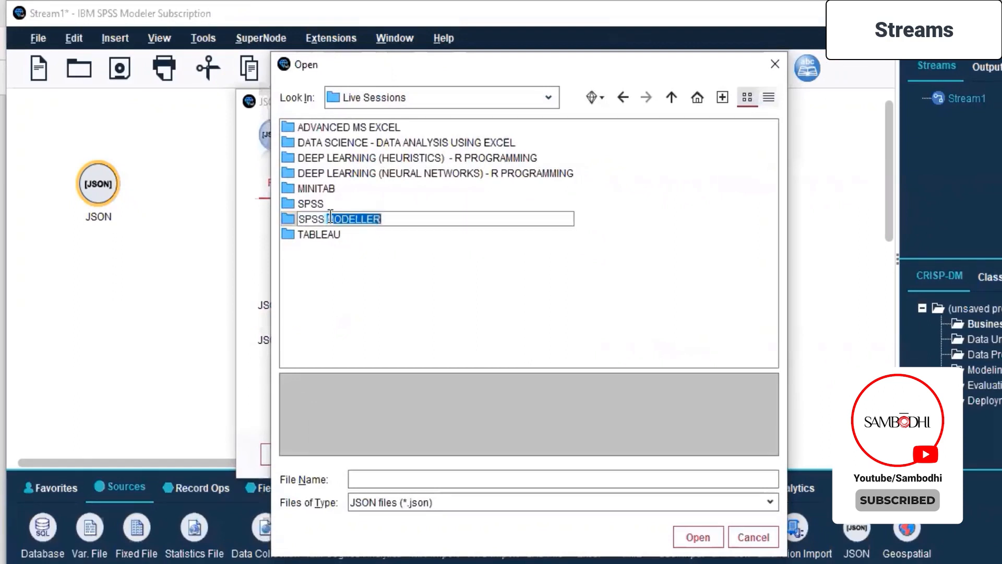
left_click(365, 304)
left_click(301, 220)
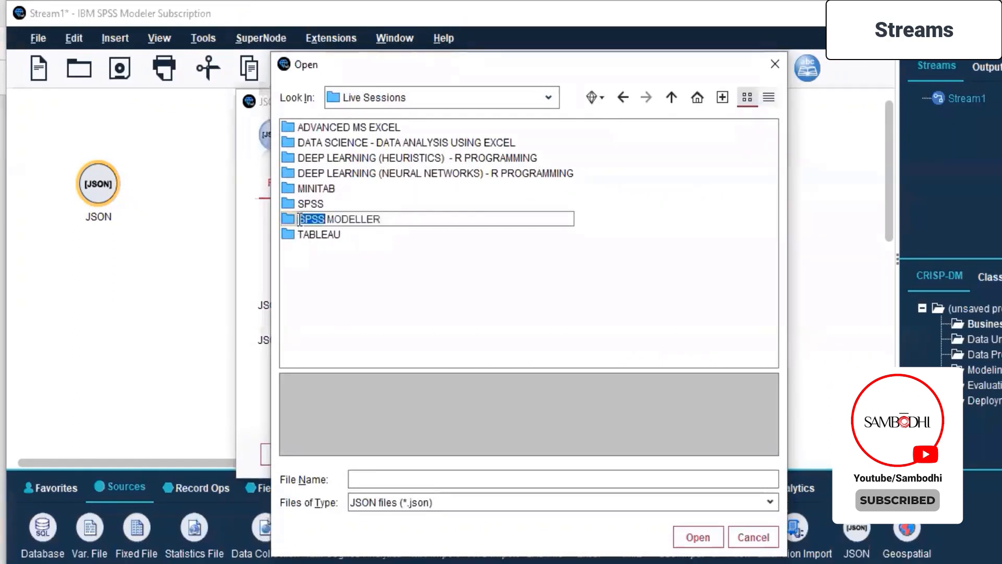
double_click(290, 218)
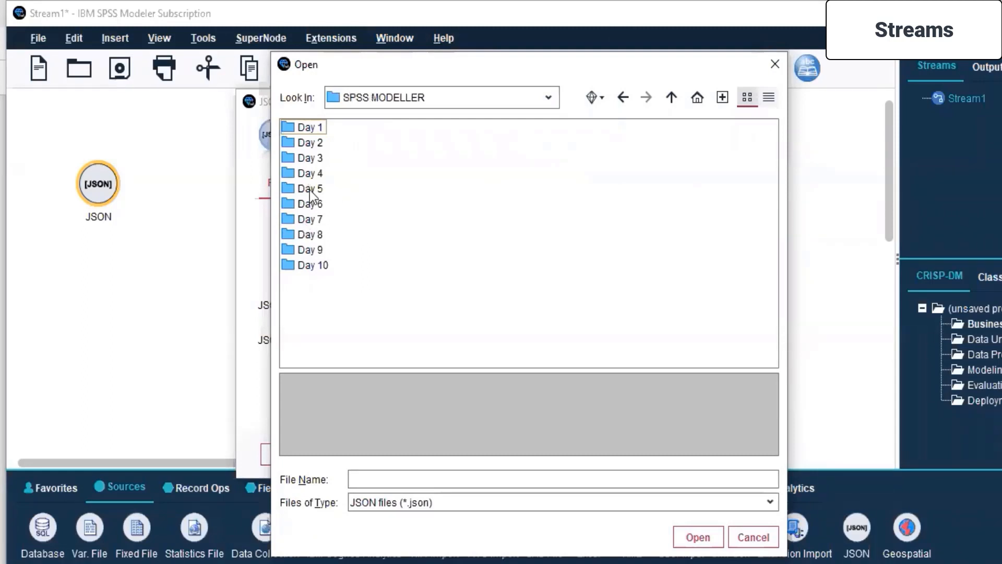
double_click(293, 190)
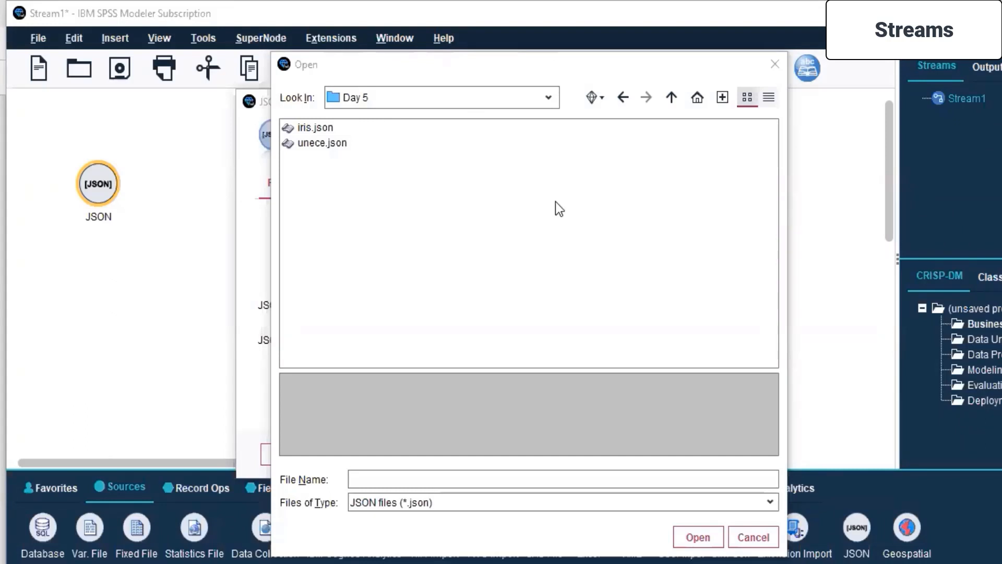
left_click(306, 143)
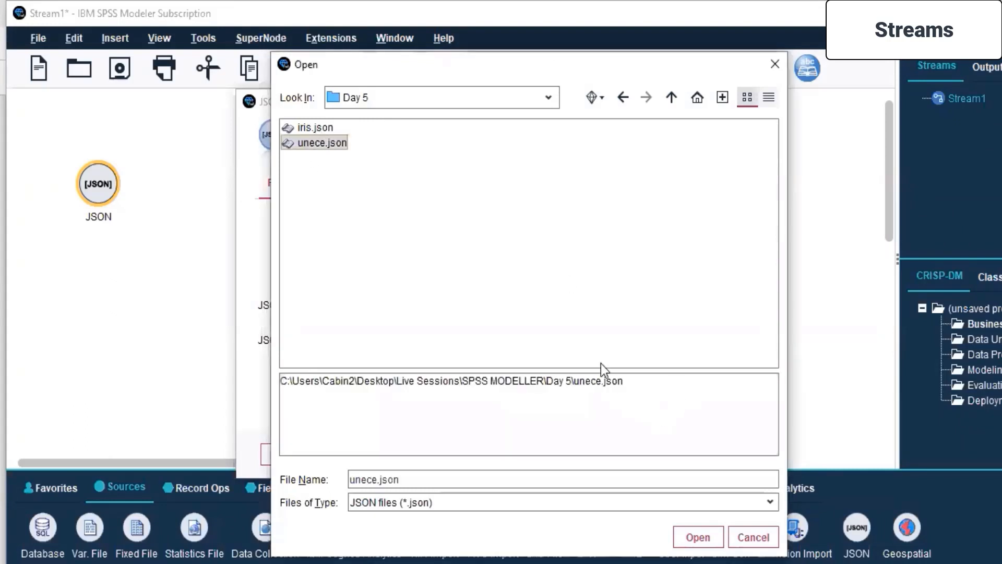
left_click(695, 539)
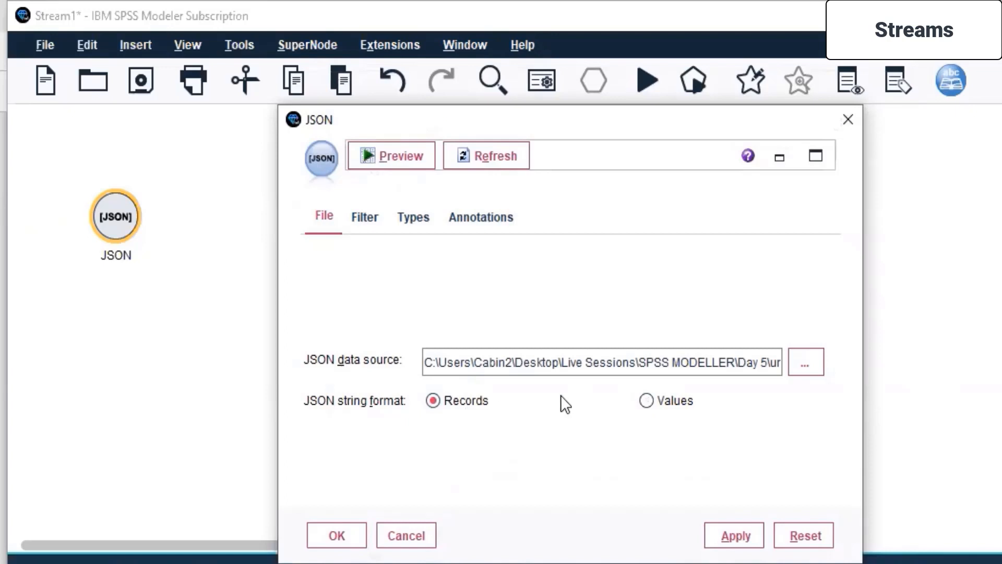
left_click(648, 402)
left_click(434, 401)
Examine the JSON node's field filters, measurement types and annotation settings for the loaded data.
left_click(415, 215)
left_click(368, 218)
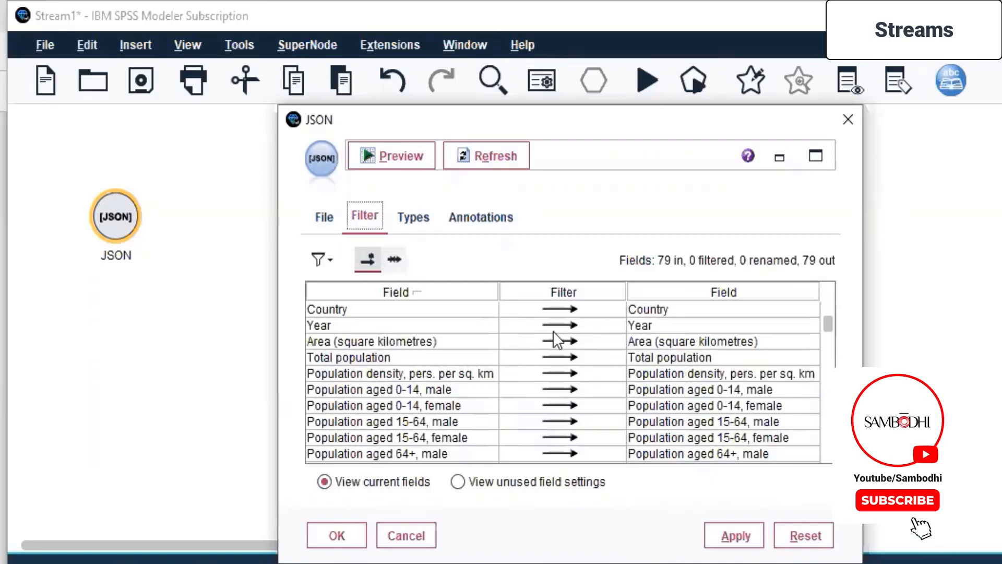
scroll(553, 331, "down", 9)
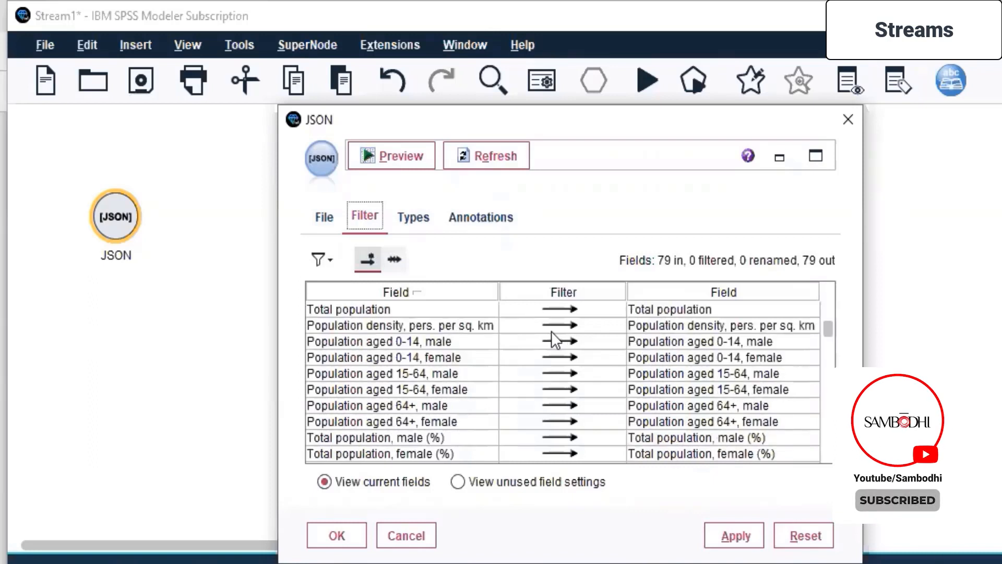
scroll(551, 331, "down", 15)
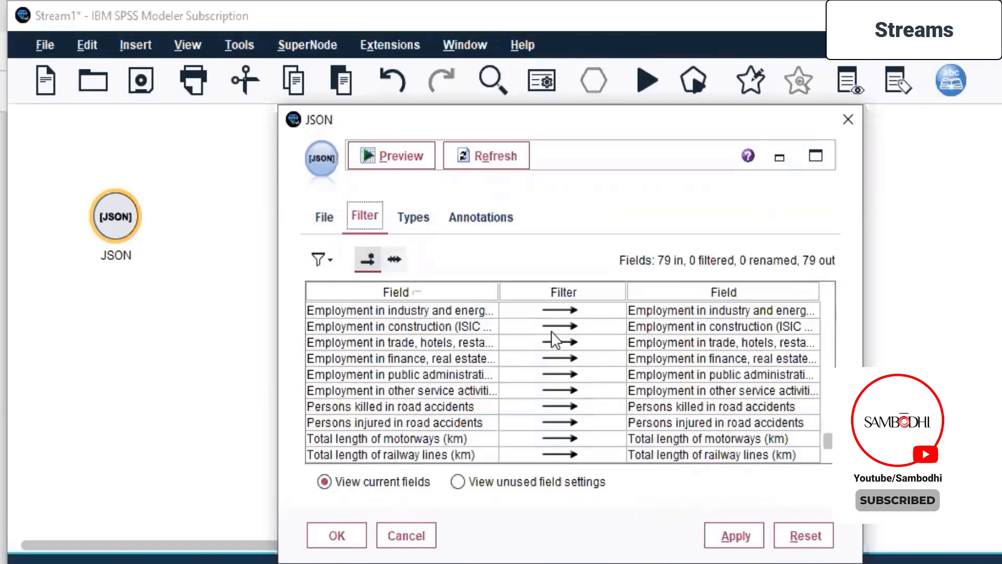
scroll(552, 331, "up", 20)
scroll(551, 331, "up", 2)
scroll(552, 331, "down", 1)
scroll(552, 331, "up", 1)
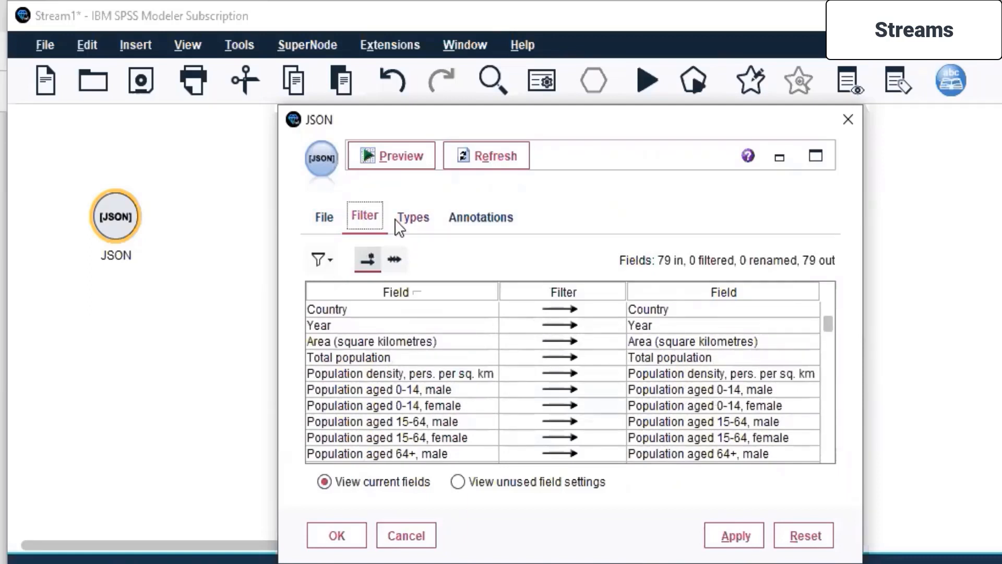
left_click(412, 220)
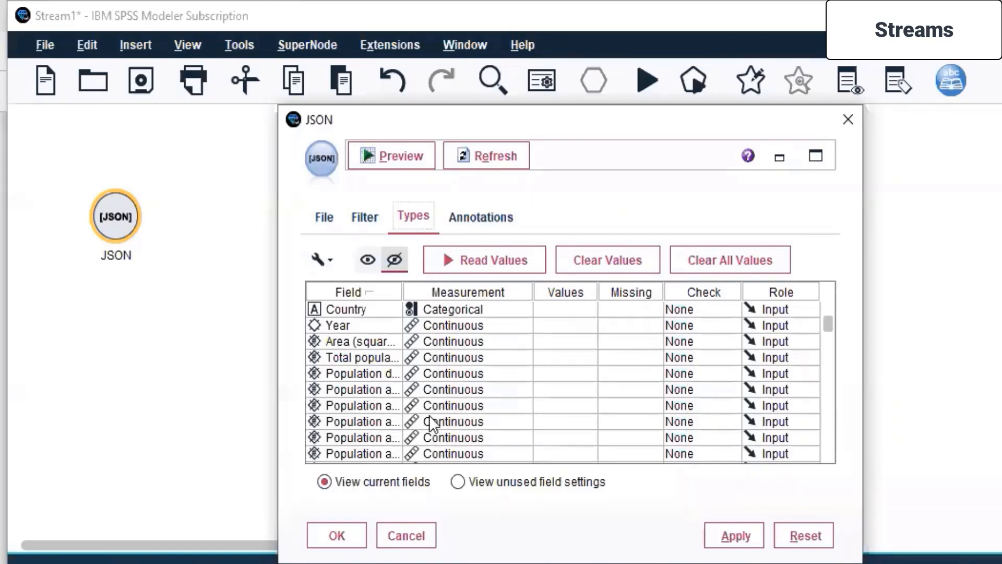
left_click(484, 219)
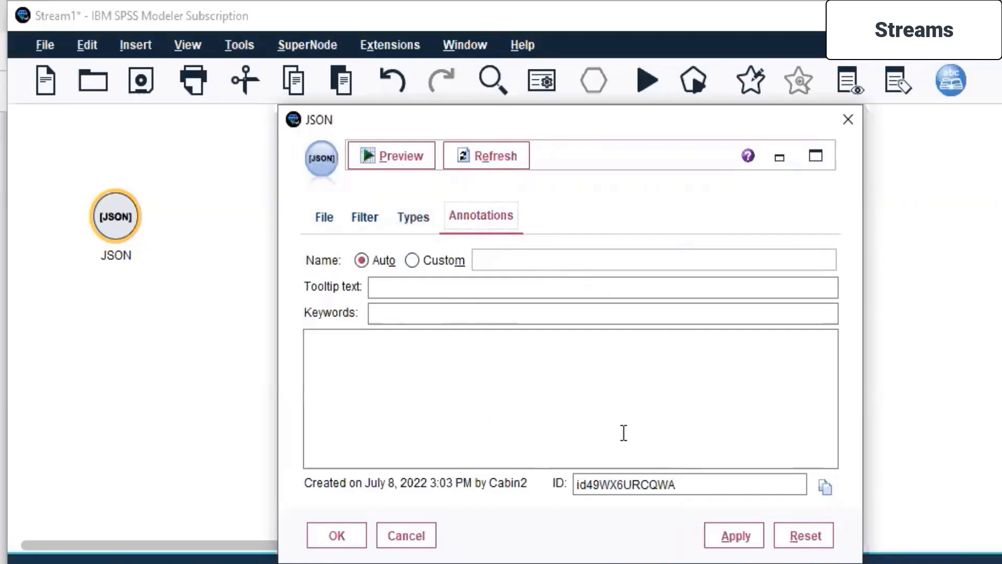
Apply the JSON source node's file settings and close its dialog.
left_click(322, 218)
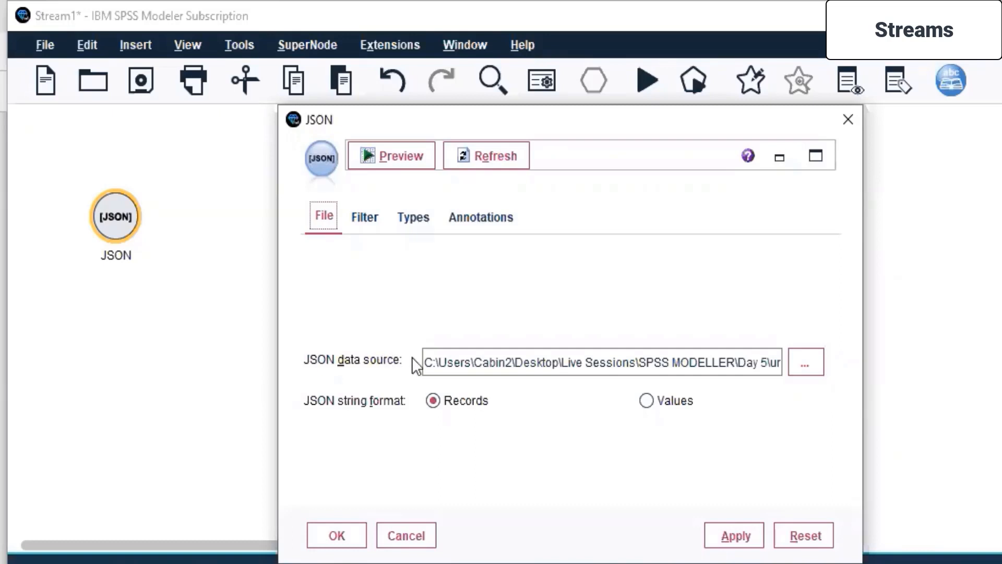
left_click(745, 531)
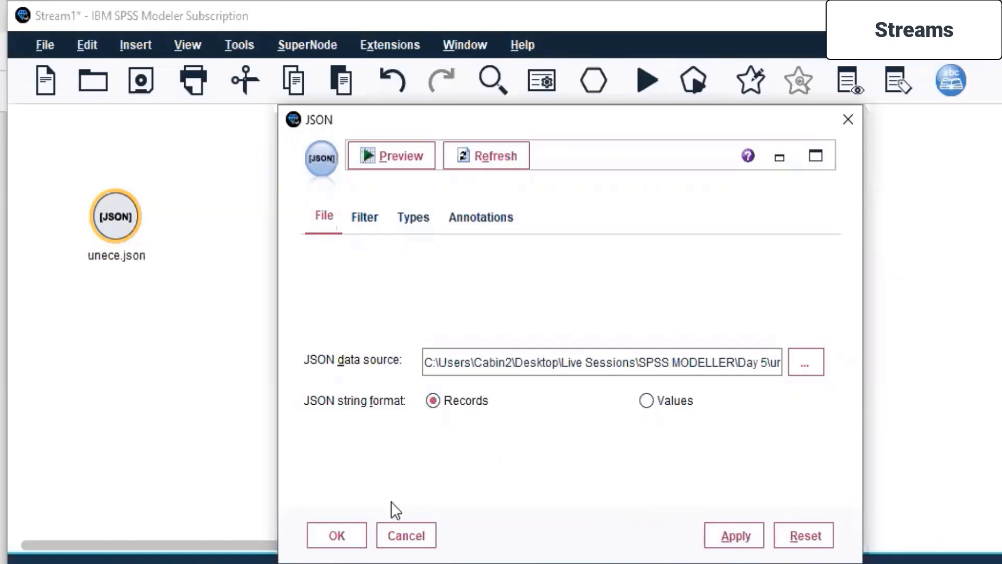
left_click(334, 534)
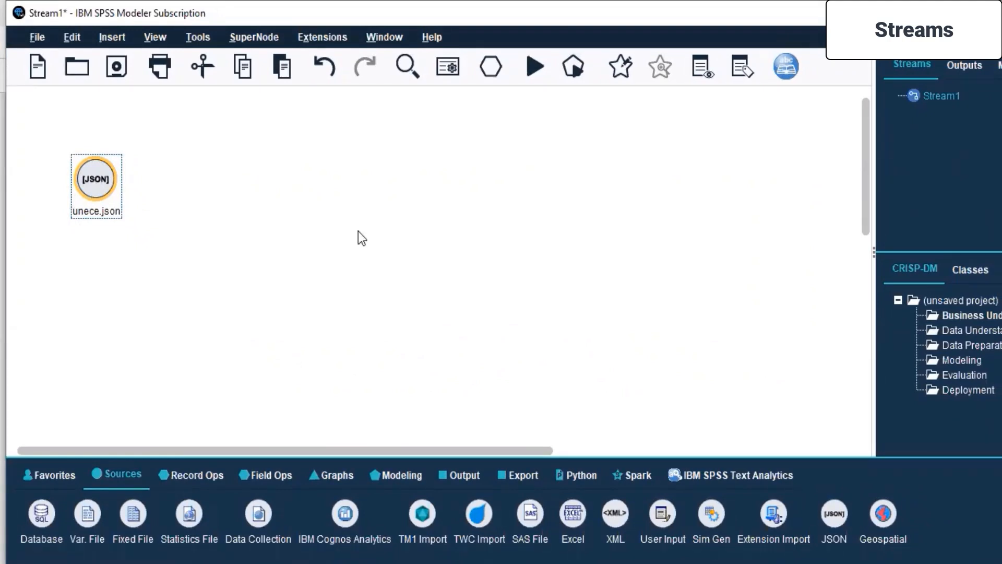
Add a Statistics output node to the stream canvas, well to the right of the unece.json source node.
left_click(469, 258)
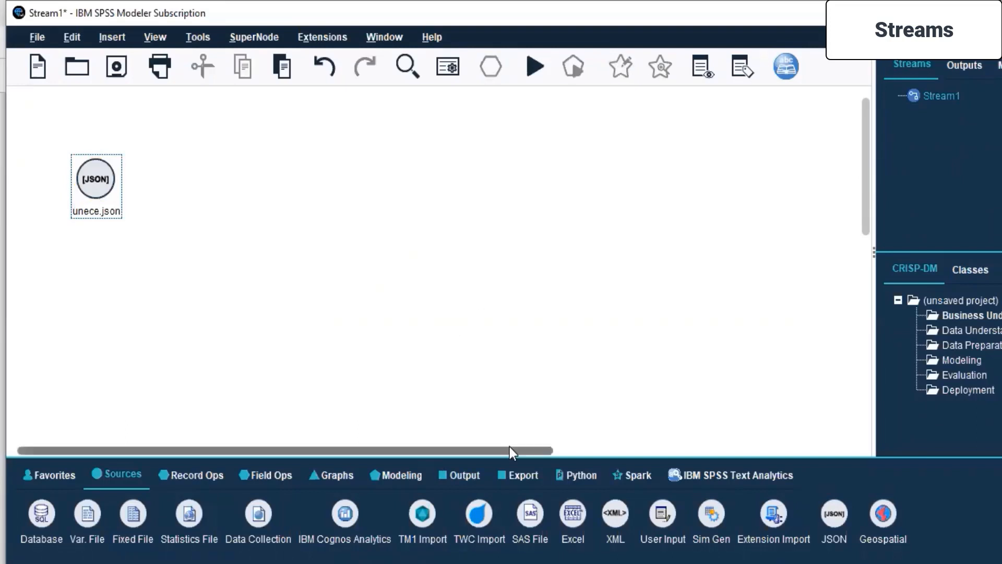
left_click(471, 474)
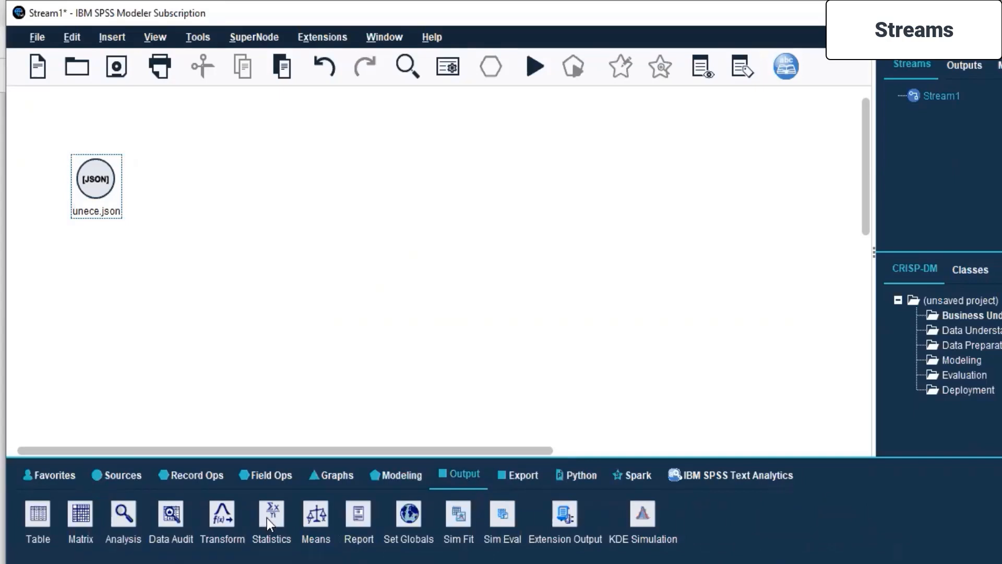
left_click_drag(264, 521, 563, 180)
left_click(439, 223)
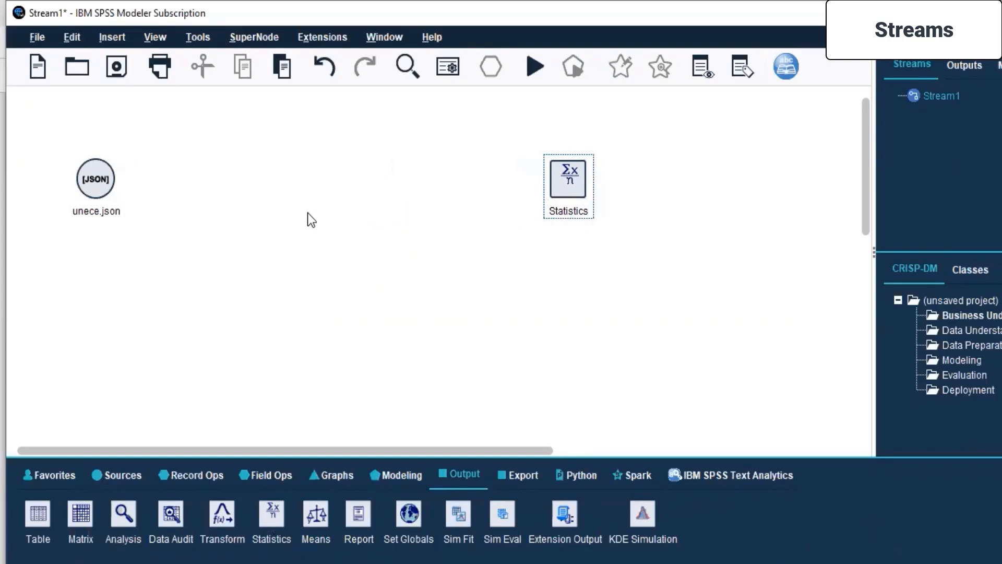
Try to run the stream from the unece.json node and close the stream messages.
left_click(101, 185)
right_click(101, 185)
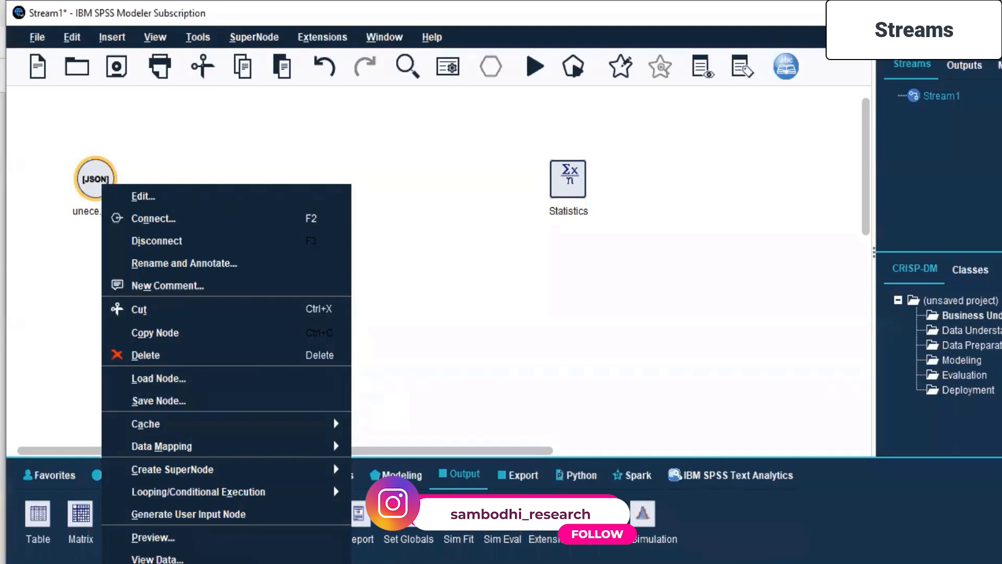
left_click(165, 563)
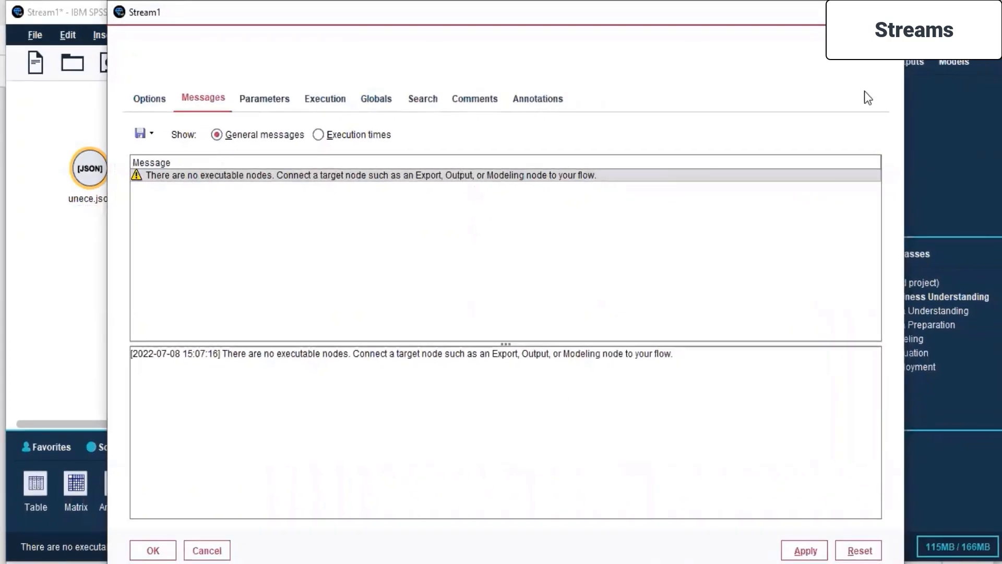
left_click(157, 550)
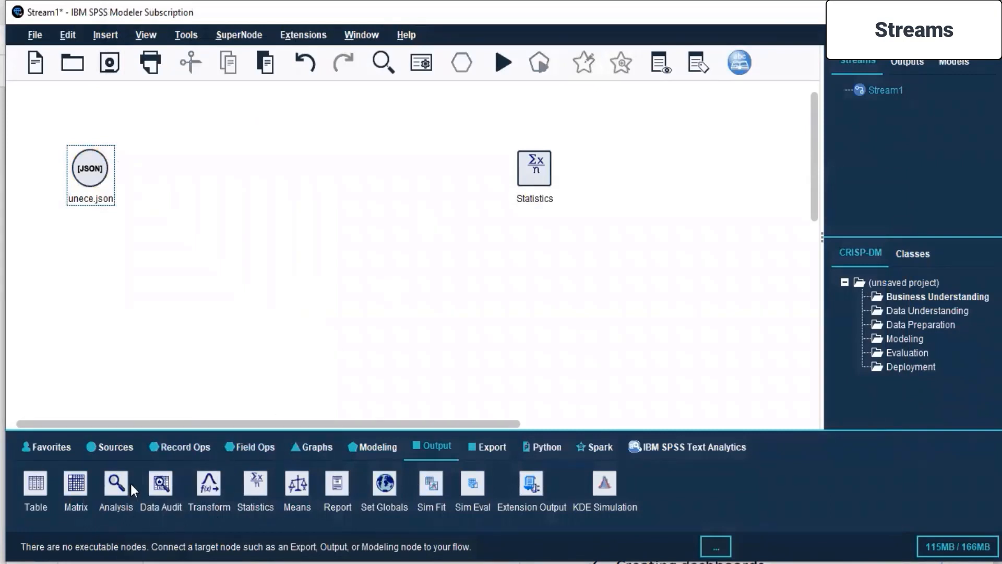
Add a Sort record operations node to the canvas between the unece.json and Statistics nodes.
left_click(179, 449)
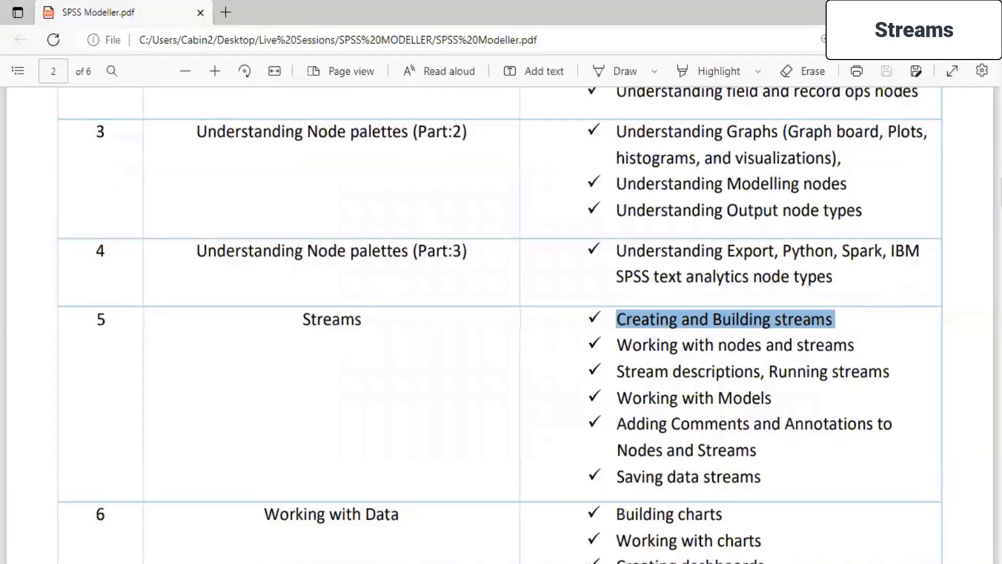
key("alt+Tab")
left_click(158, 451)
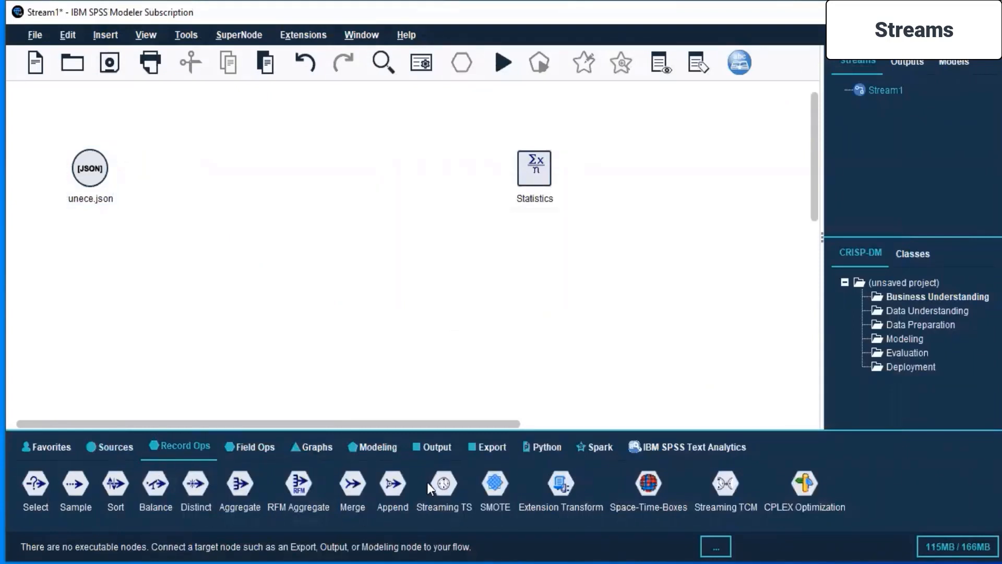
left_click(313, 248)
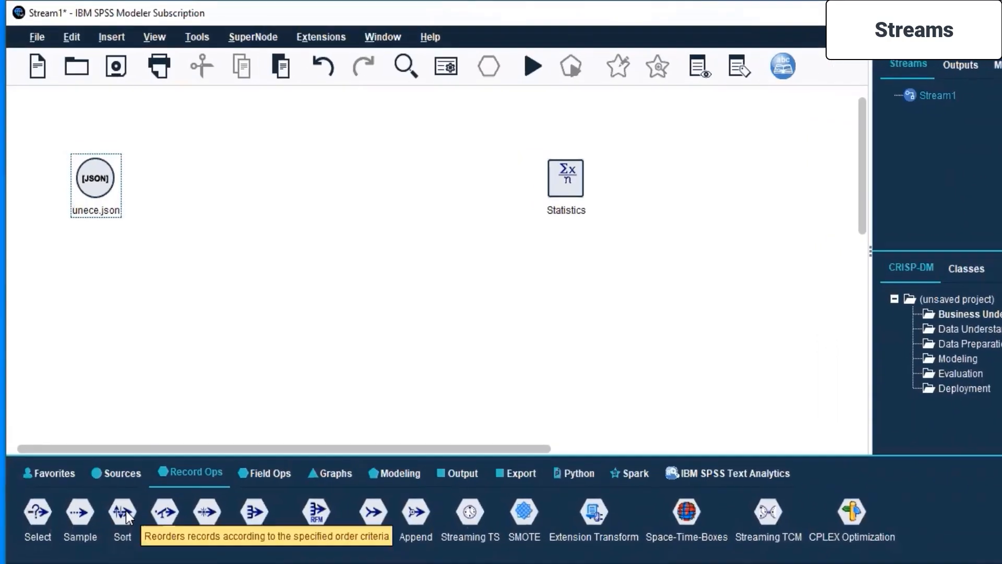
left_click_drag(123, 521, 175, 228)
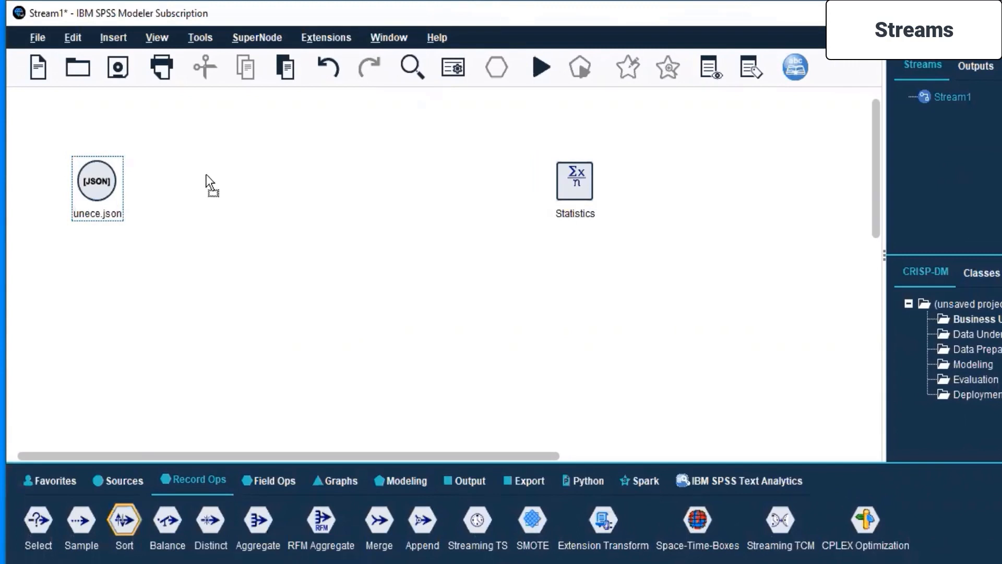
left_click_drag(212, 176, 214, 179)
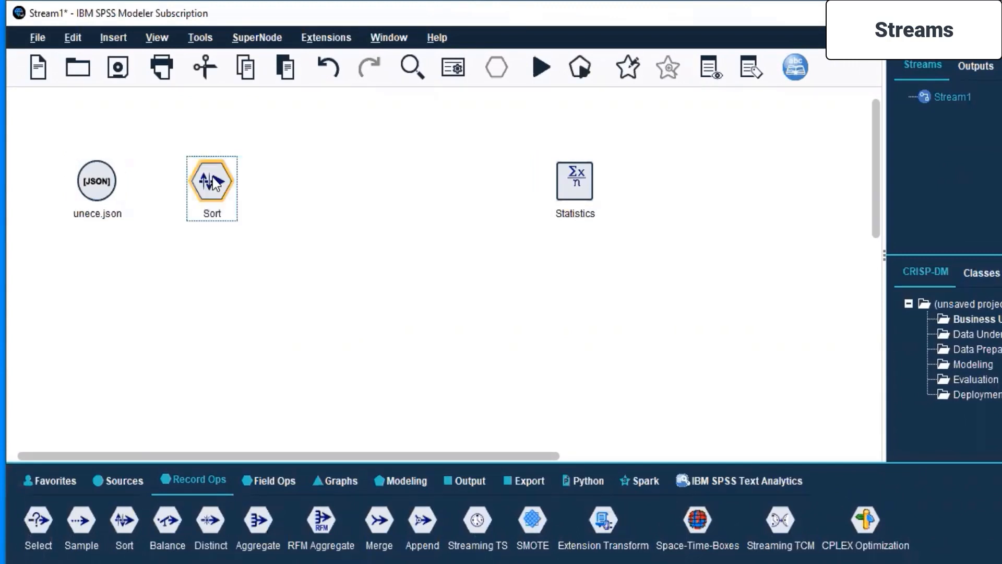
Connect the unece.json source node to the Sort node and run the stream from the source node.
left_click(107, 185)
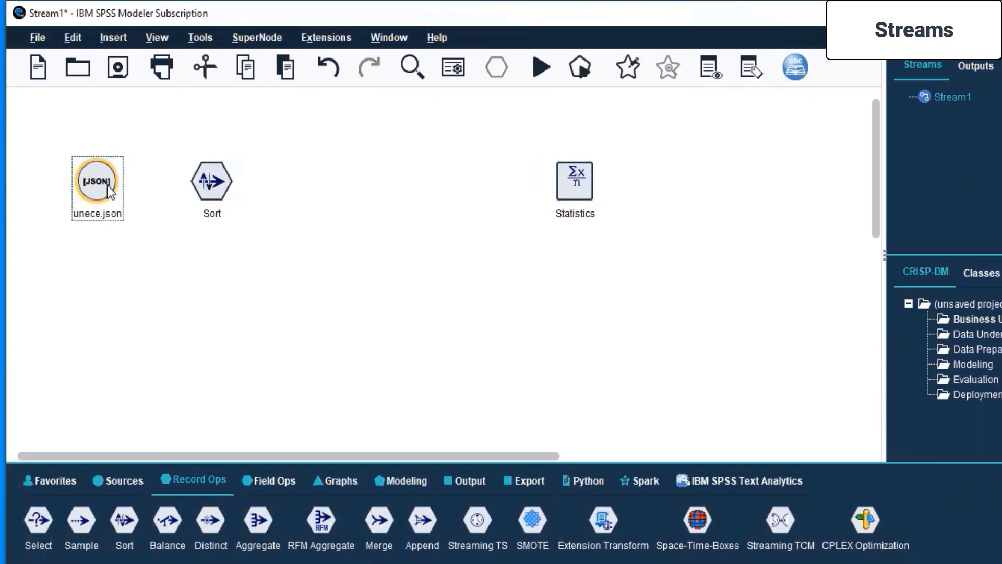
right_click(107, 185)
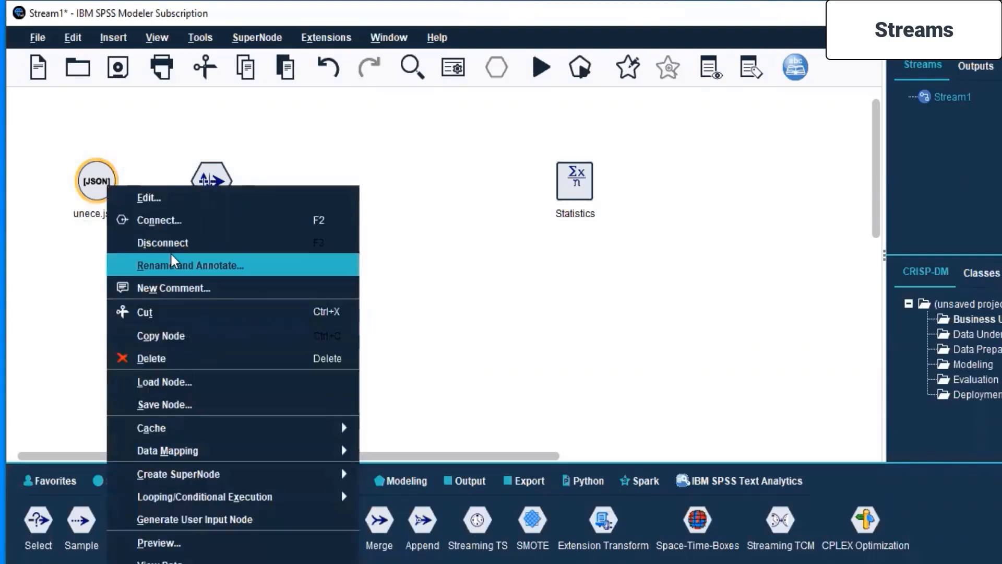
left_click(157, 219)
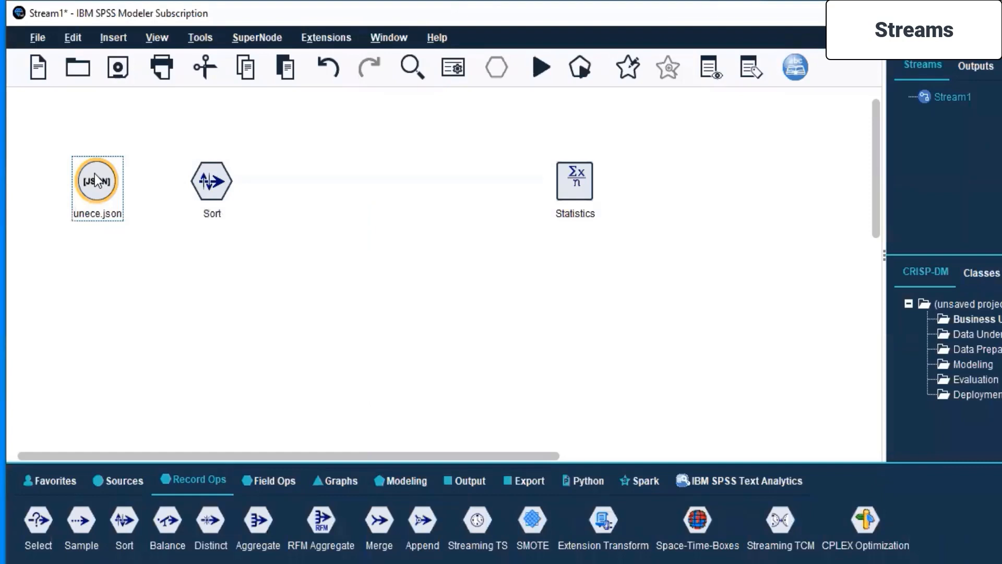
left_click(202, 185)
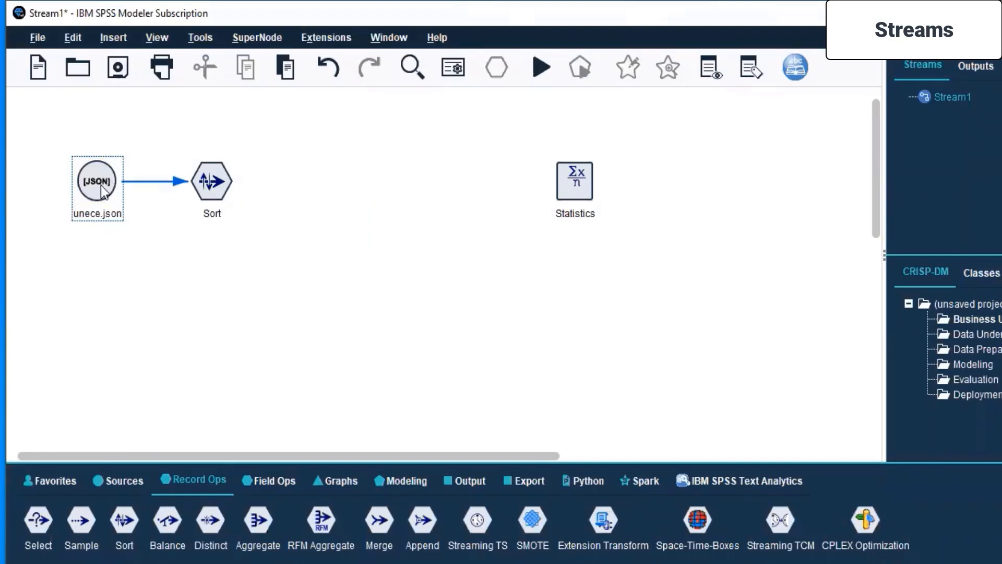
right_click(103, 191)
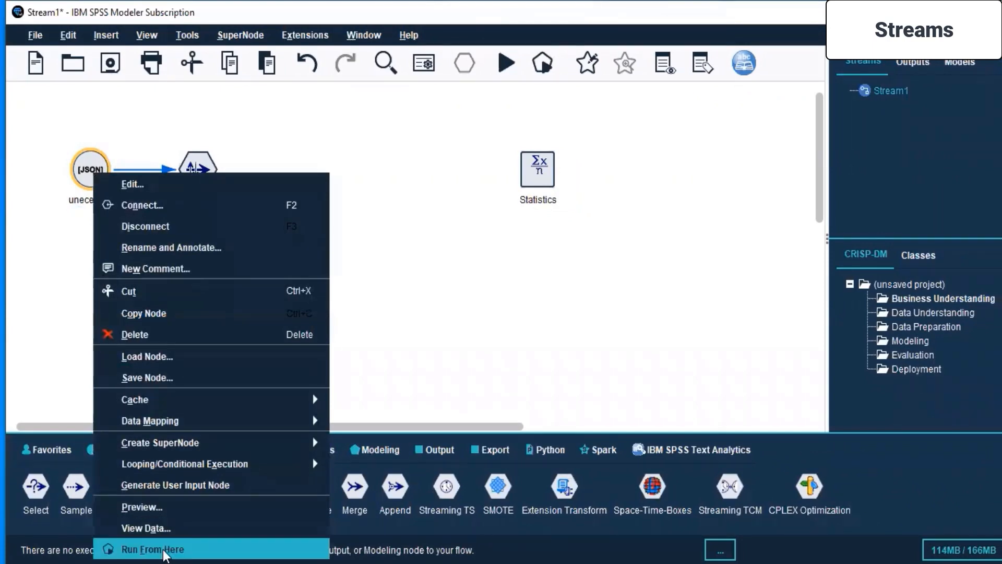
left_click(163, 551)
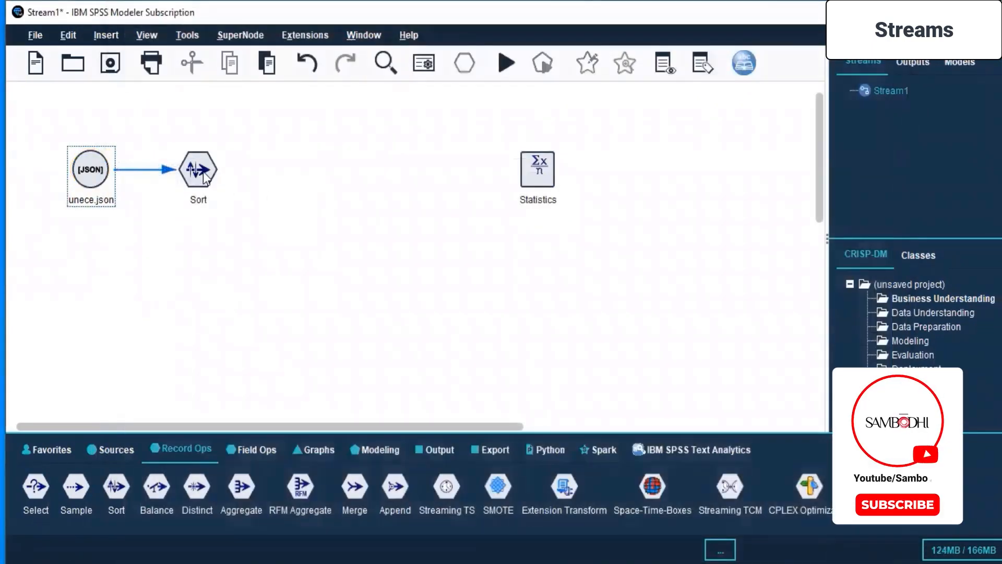
Open the Sort node's settings and bring up the field selection for its sort keys.
left_click(203, 172)
right_click(201, 170)
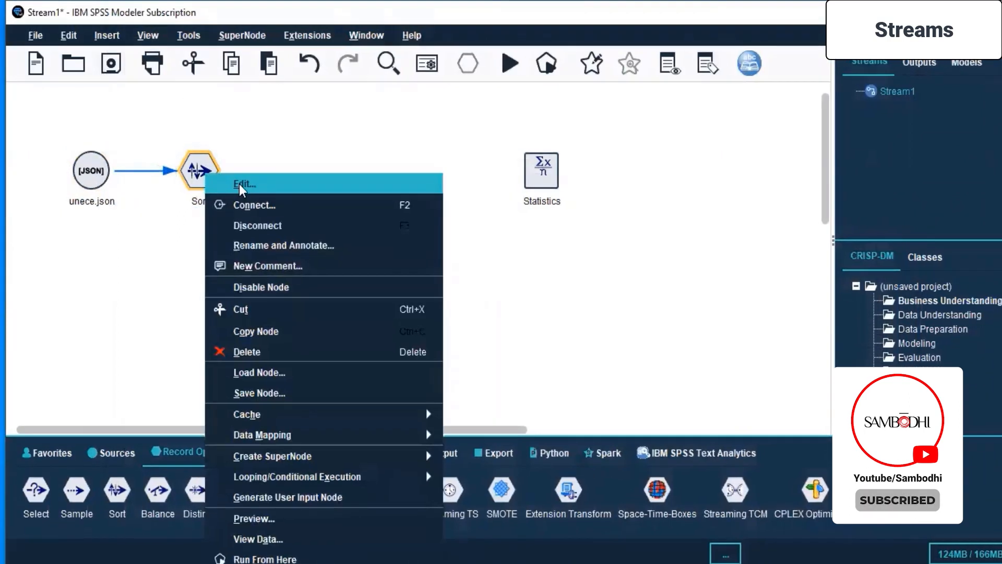
left_click(240, 185)
left_click(331, 284)
left_click(264, 283)
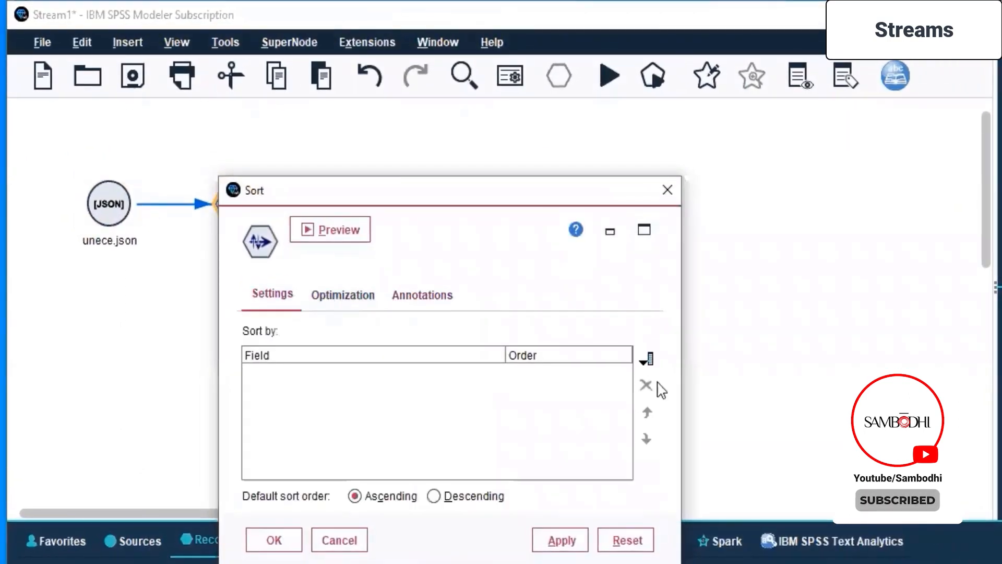
left_click(648, 358)
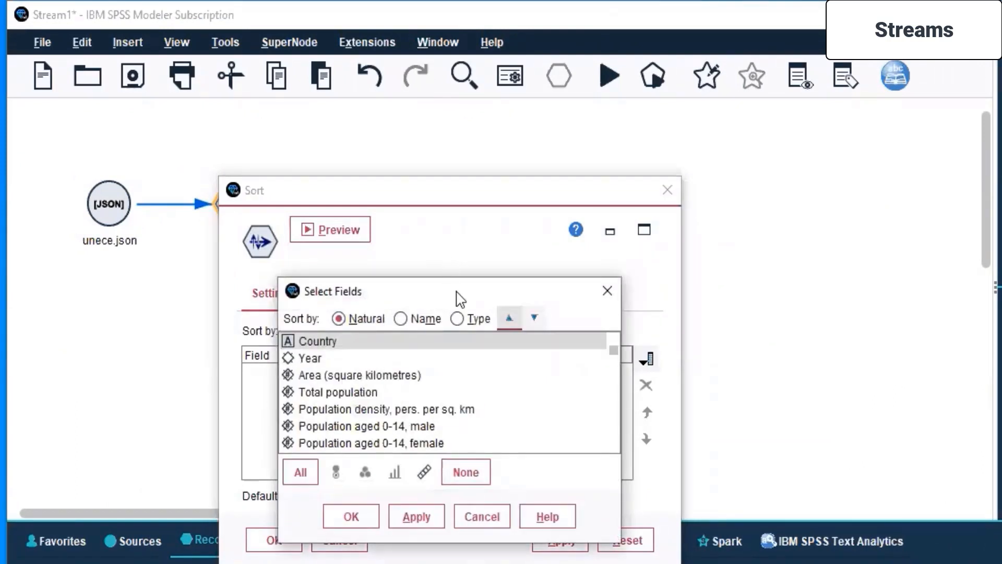
left_click_drag(459, 298, 664, 175)
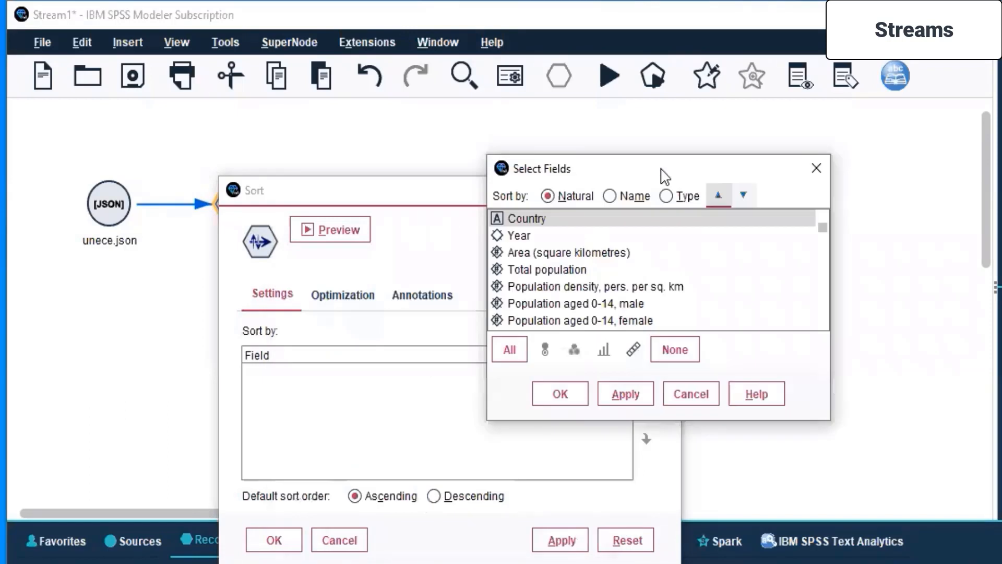
Try ordering the field list by type and name, return it to natural order, and add all fields as ascending sort keys.
left_click(666, 196)
left_click(610, 197)
left_click(549, 197)
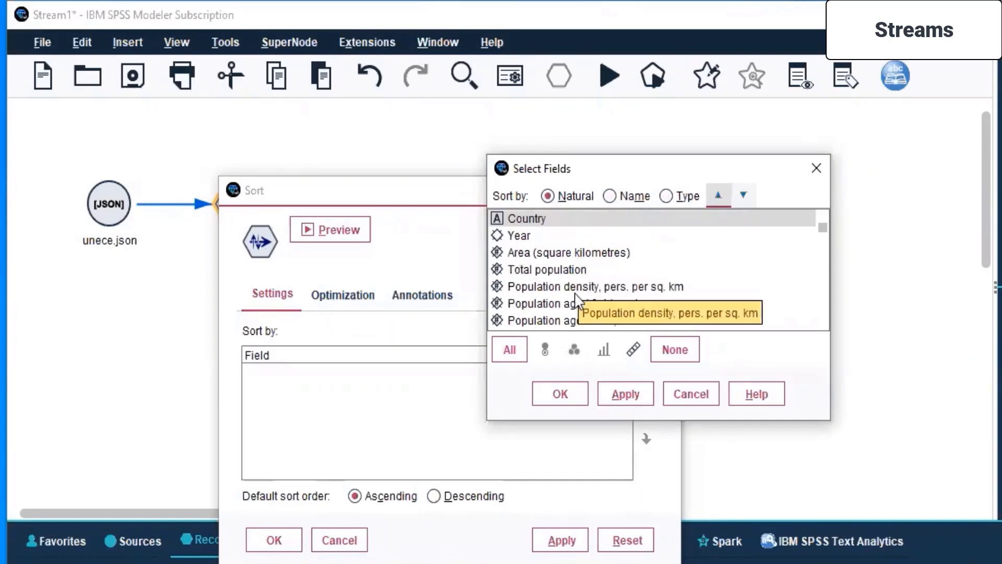
left_click(510, 350)
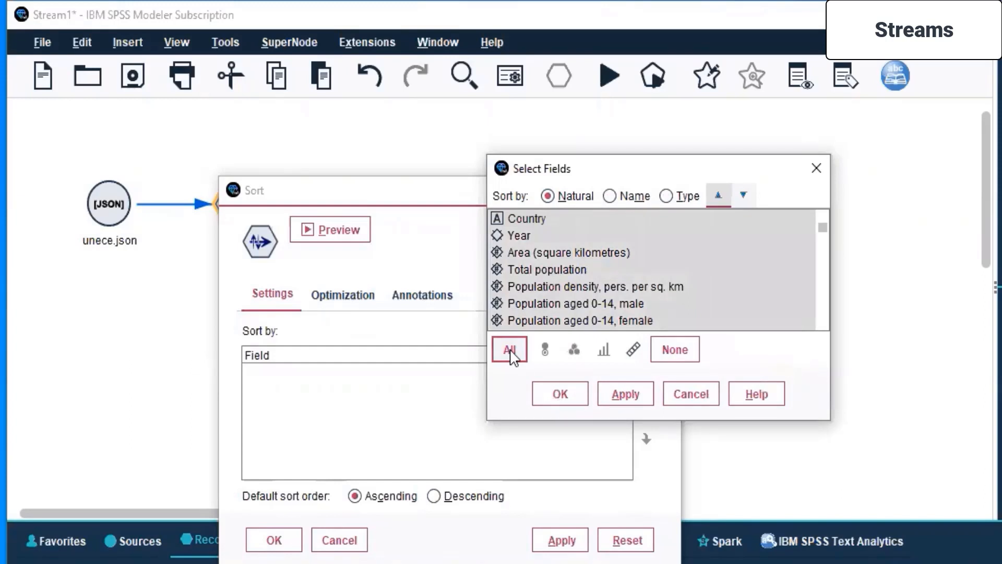
left_click(613, 393)
left_click(561, 395)
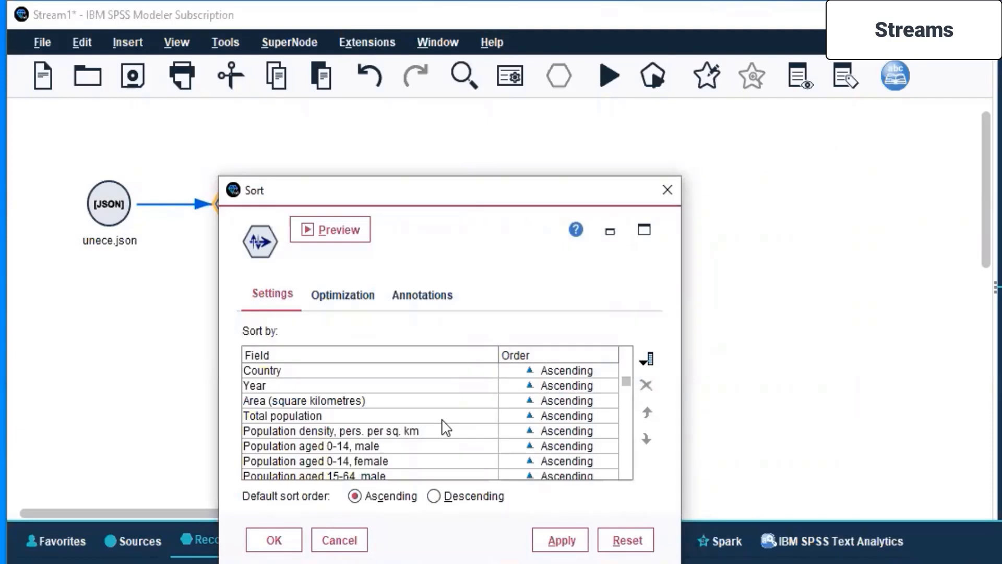
Review the Sort node's optimization and annotation options, leaving the data not marked as pre-sorted, and apply the sort settings.
left_click(335, 295)
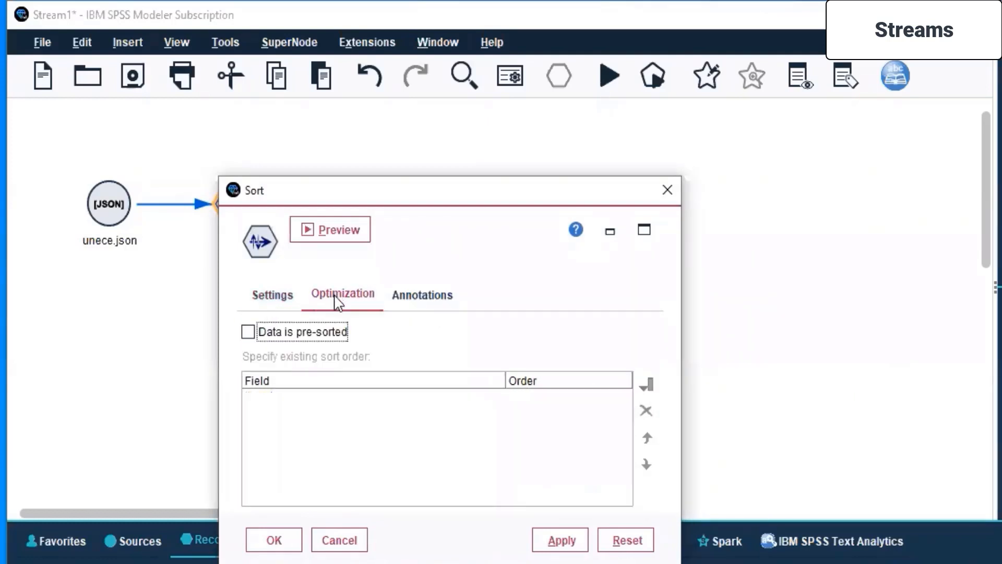
left_click(249, 332)
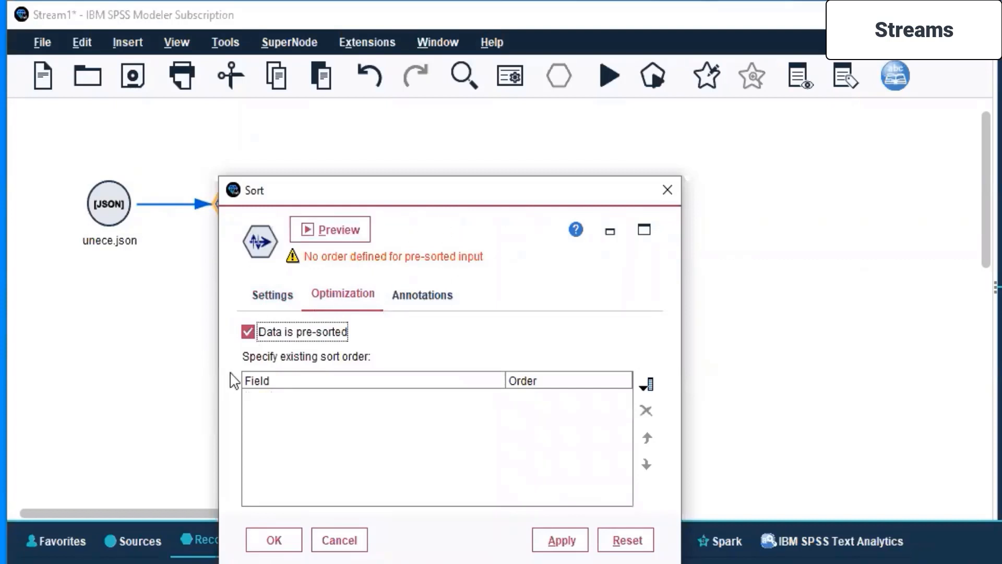
left_click(248, 332)
left_click(439, 306)
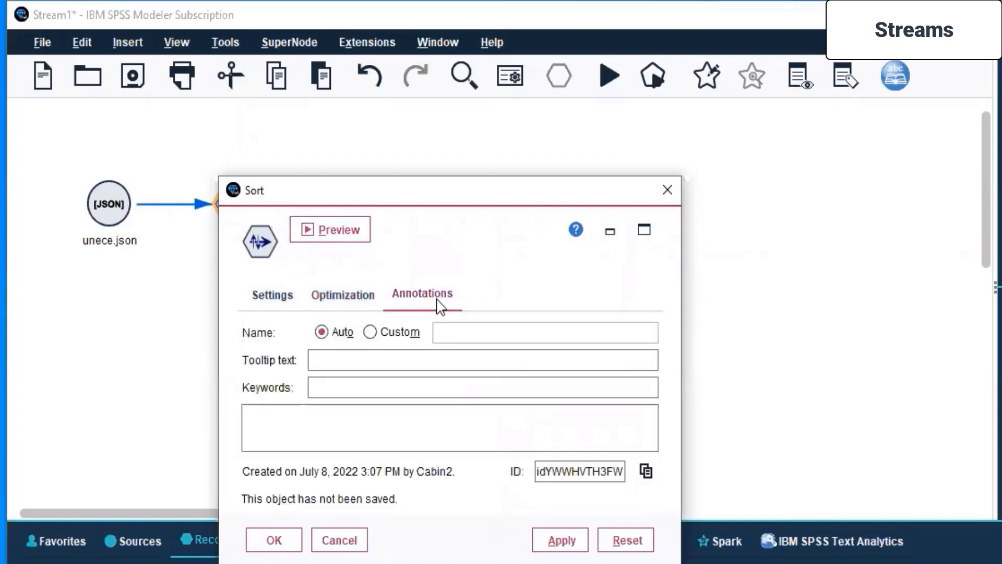
left_click(269, 296)
left_click(554, 547)
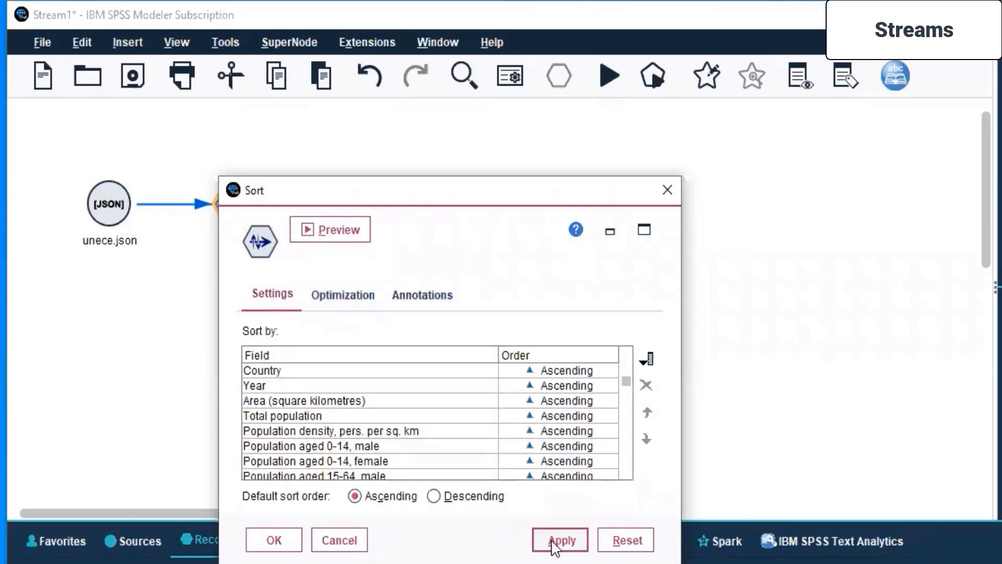
Preview the Sort node's output across its columns, close the preview, and look through the list of sort fields and their order.
left_click(324, 229)
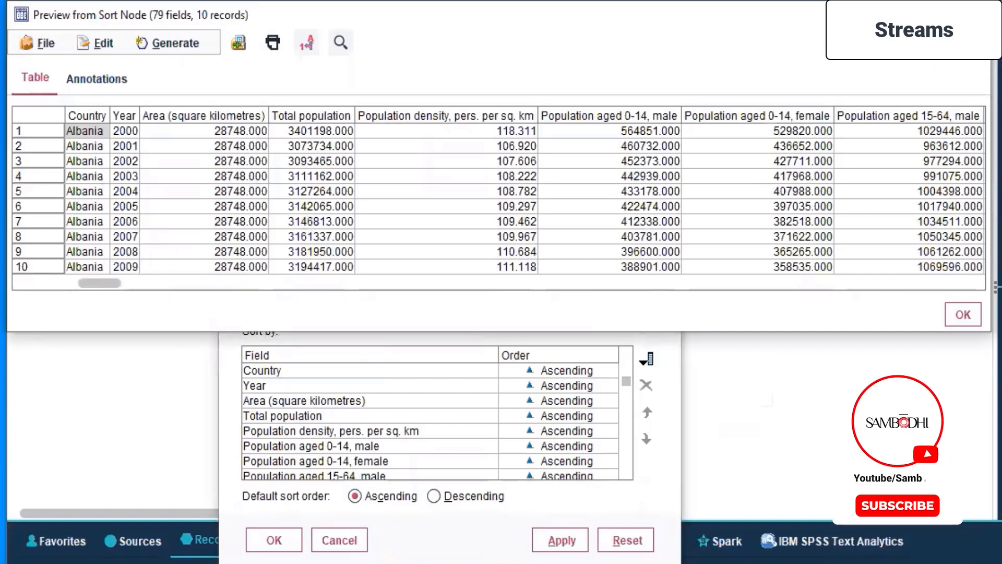
left_click(930, 15)
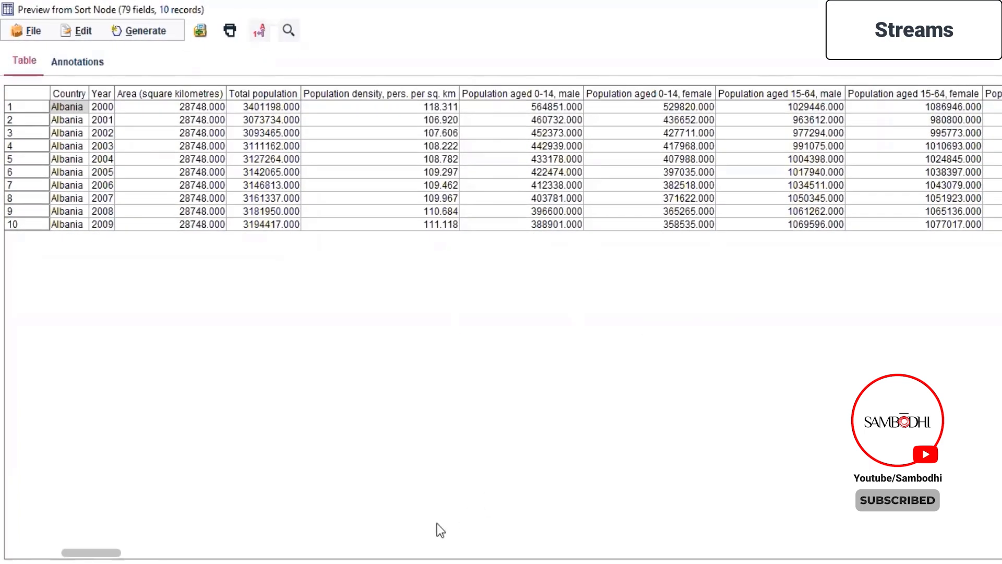
left_click_drag(112, 552, 1001, 556)
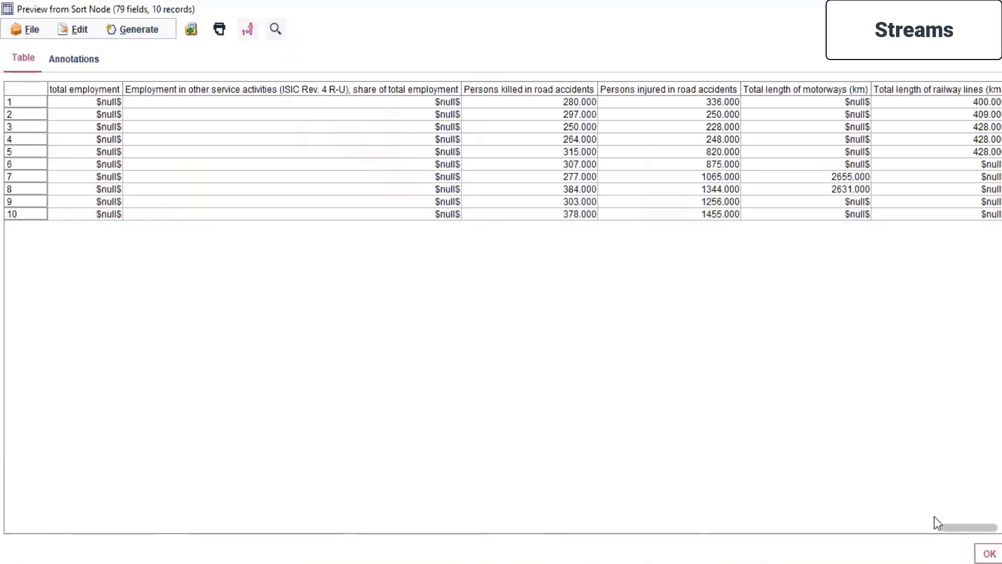
left_click_drag(967, 526, 831, 530)
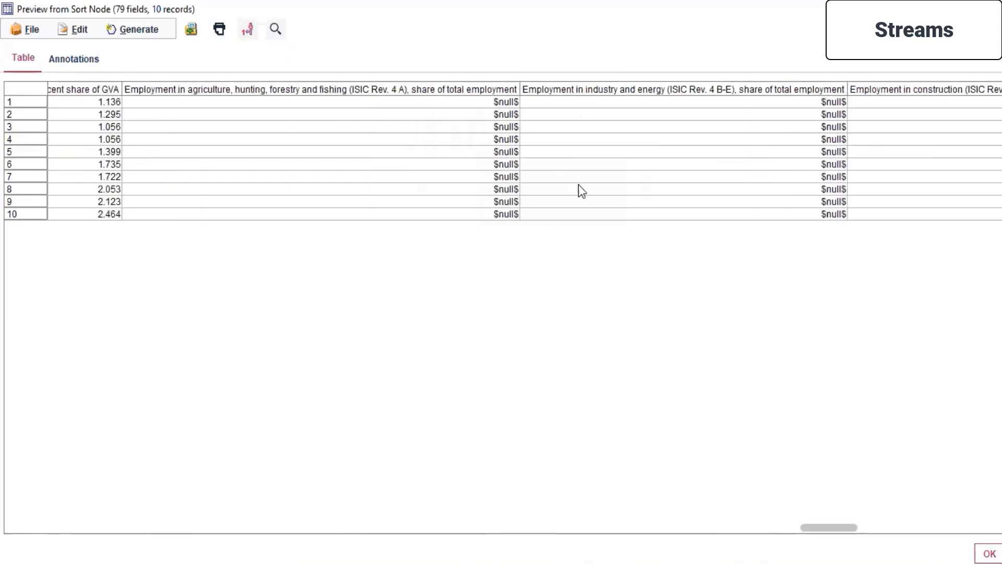
left_click_drag(811, 528, 838, 528)
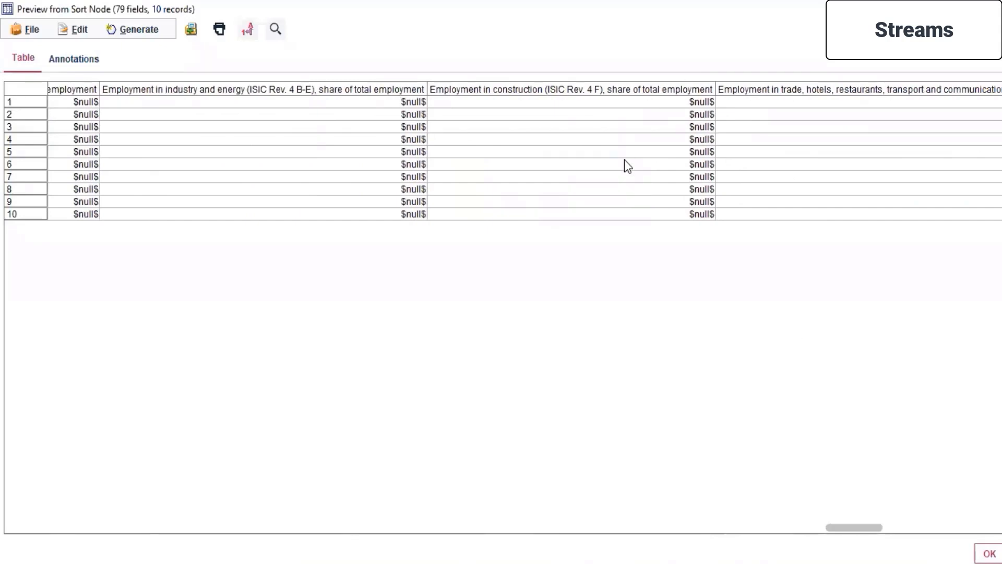
left_click(988, 554)
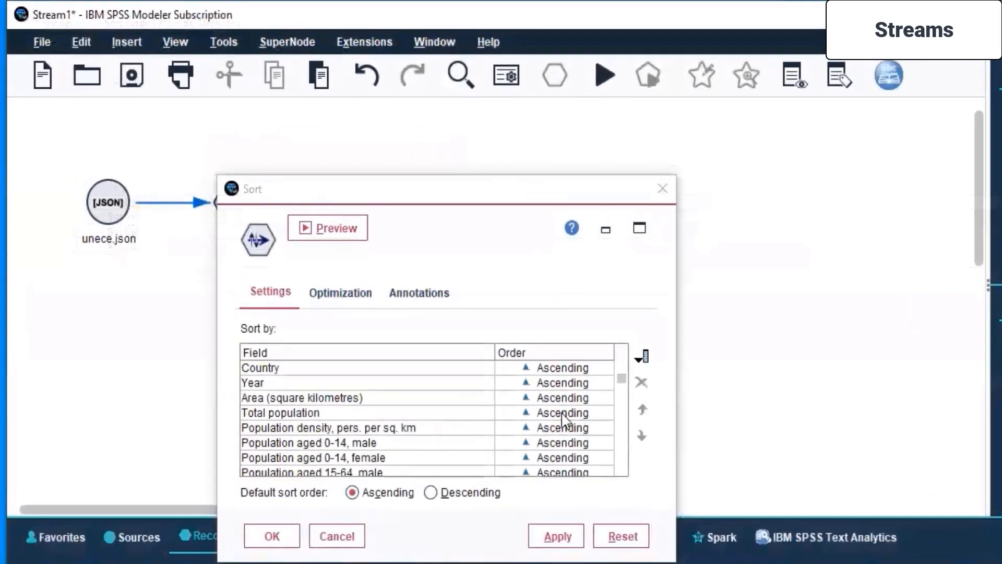
scroll(563, 414, "down", 10)
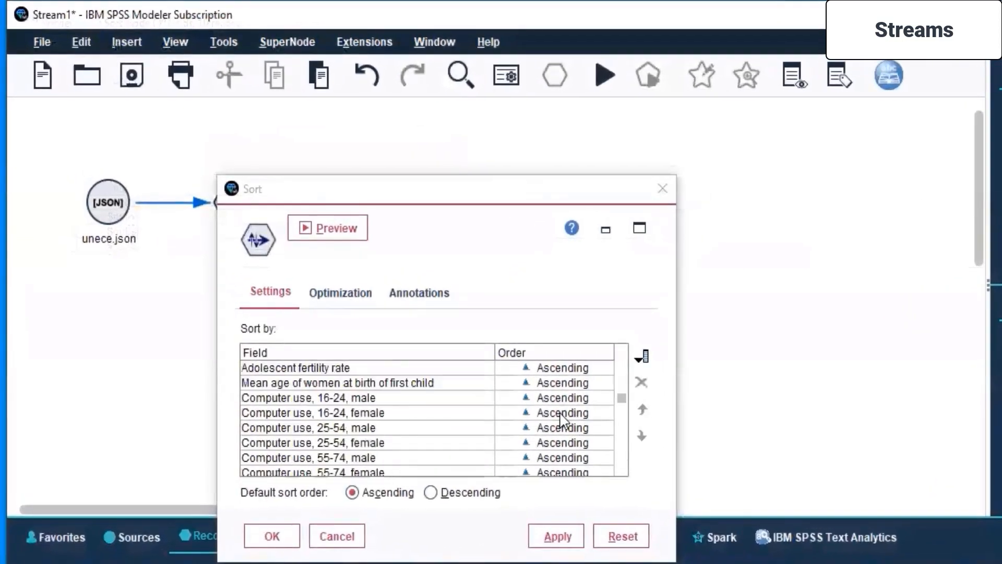
scroll(562, 418, "down", 5)
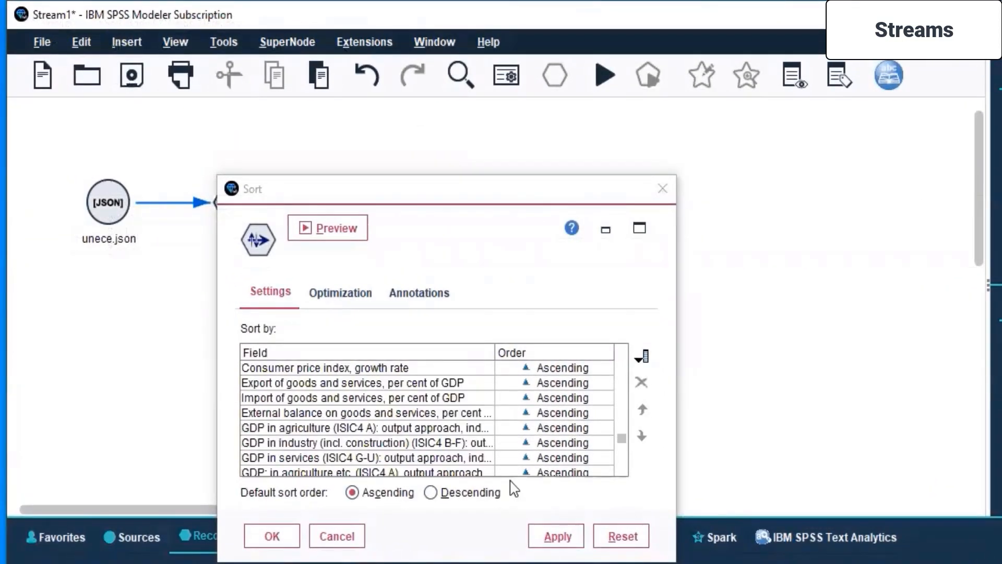
Apply and close the Sort node's settings, and move the Sort node farther away from the unece.json node.
left_click(541, 540)
left_click(268, 538)
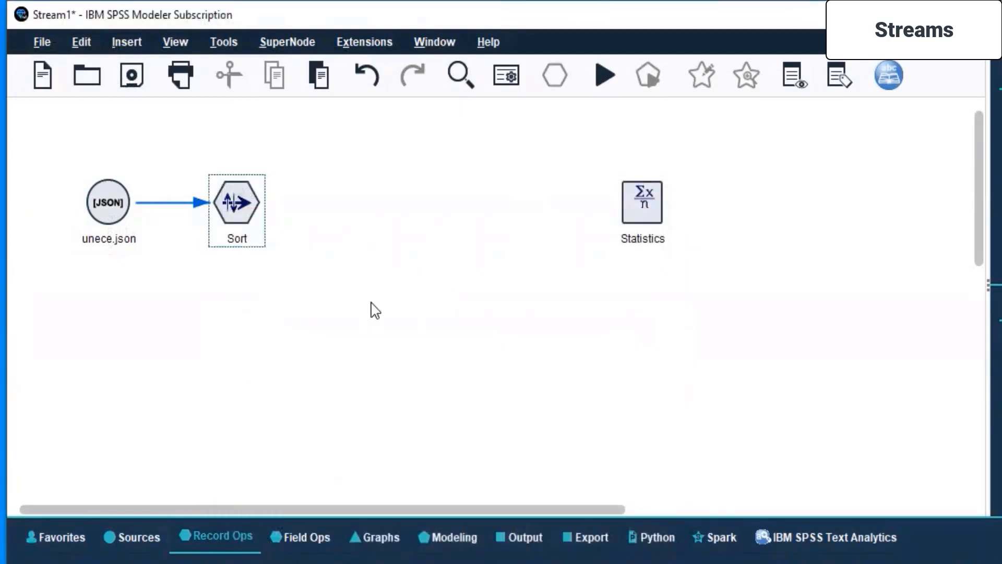
left_click_drag(252, 215, 432, 208)
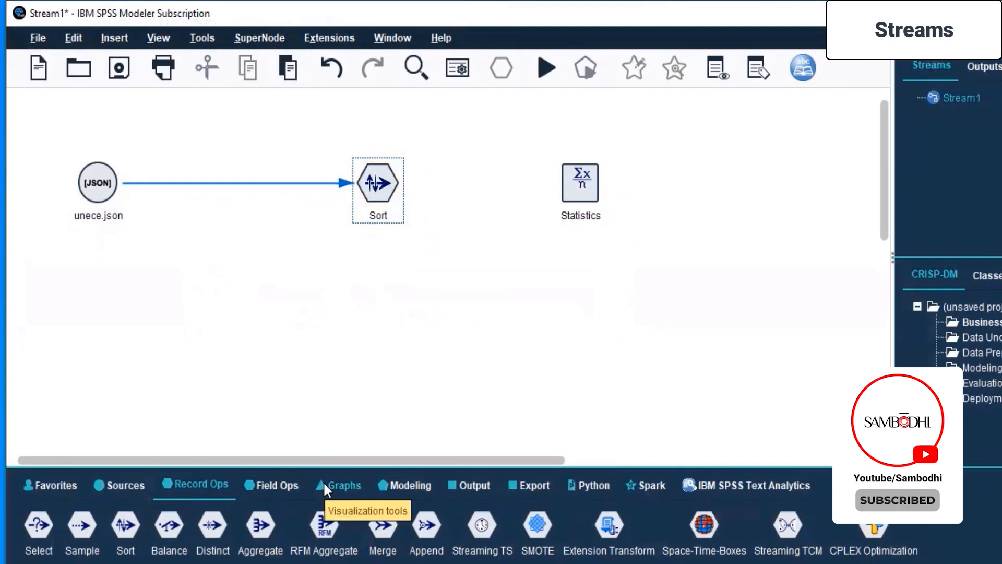
Add a Filter field-operation node between unece.json and Sort, and delete the existing Sort node.
left_click(270, 488)
left_click_drag(156, 531, 246, 200)
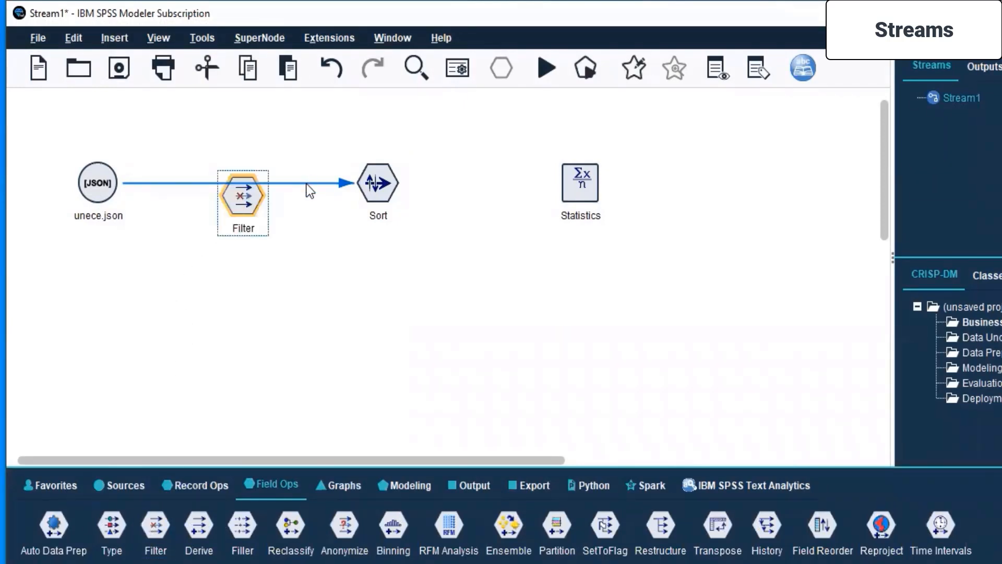
left_click(392, 182)
right_click(393, 182)
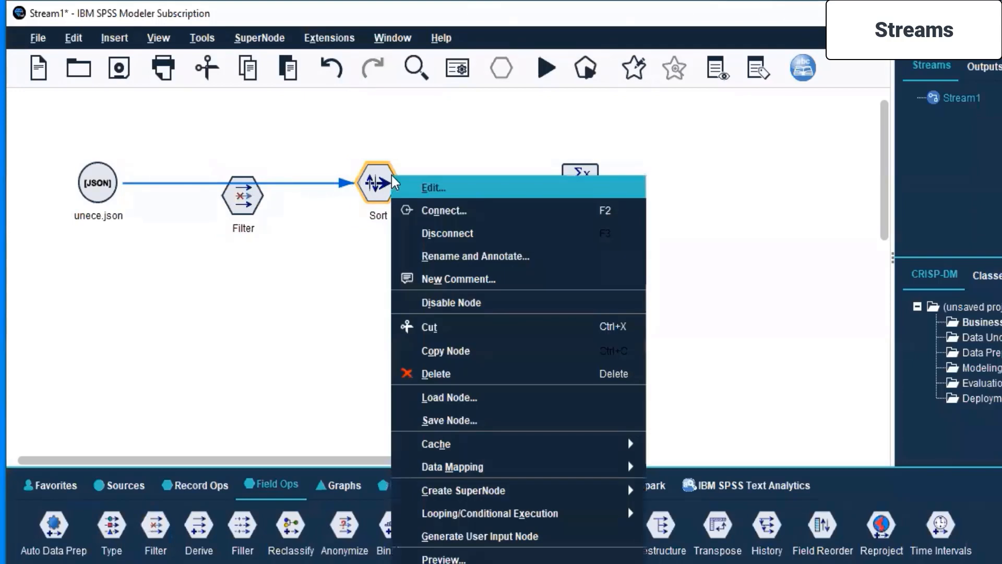
left_click(416, 374)
Line up the Filter node beside the unece.json node and connect unece.json to it.
left_click_drag(240, 203, 230, 190)
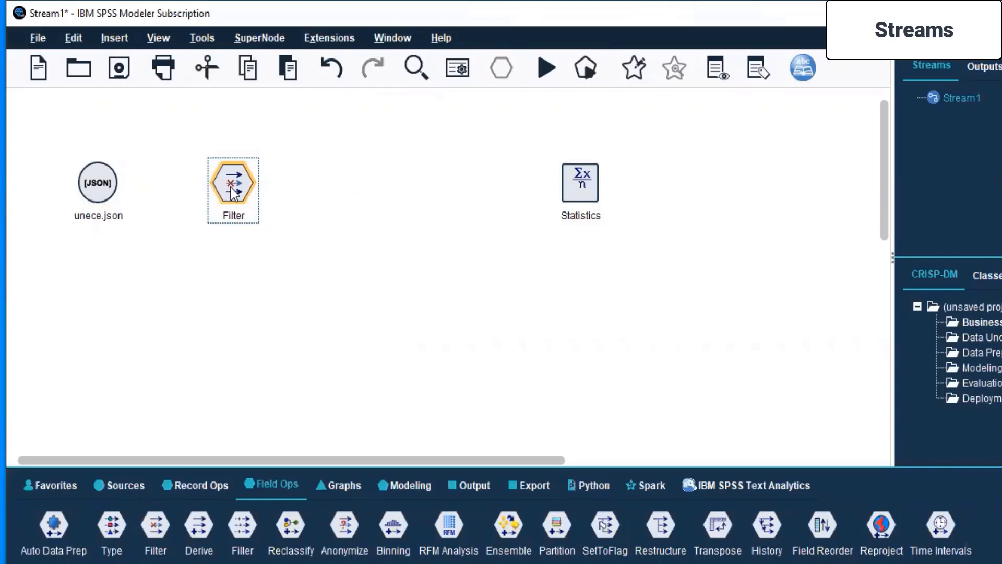
left_click_drag(230, 188, 212, 186)
left_click(100, 171)
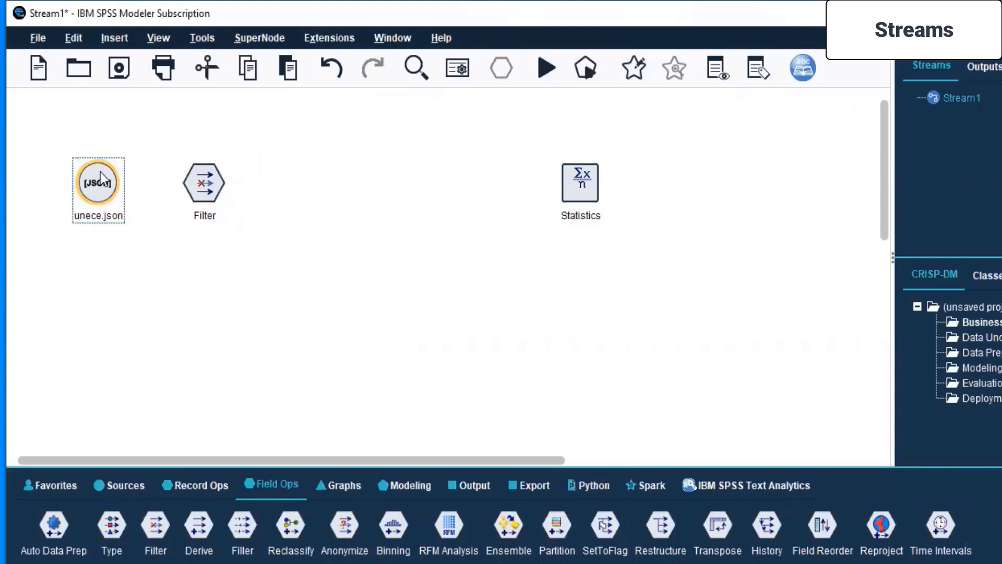
right_click(100, 171)
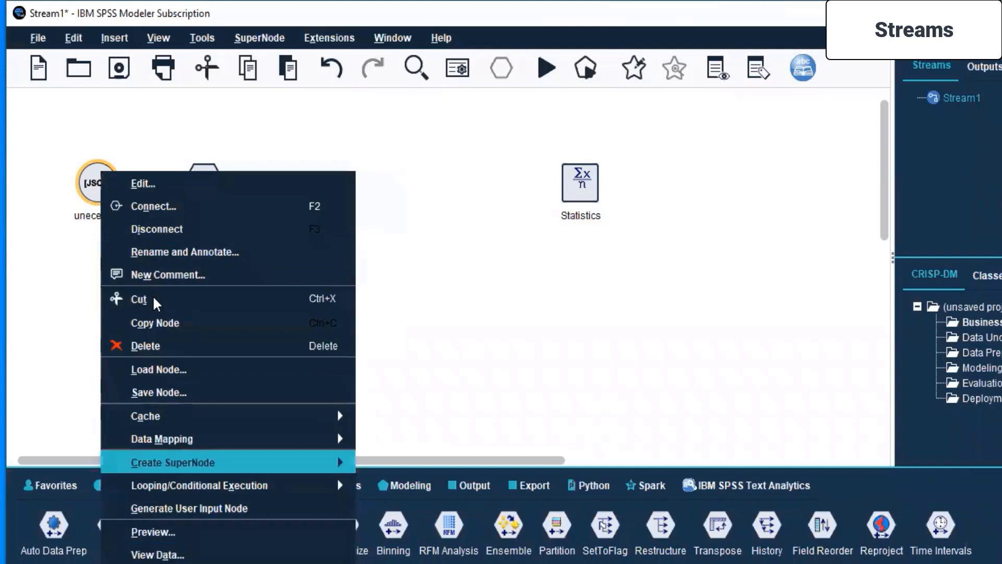
left_click(177, 203)
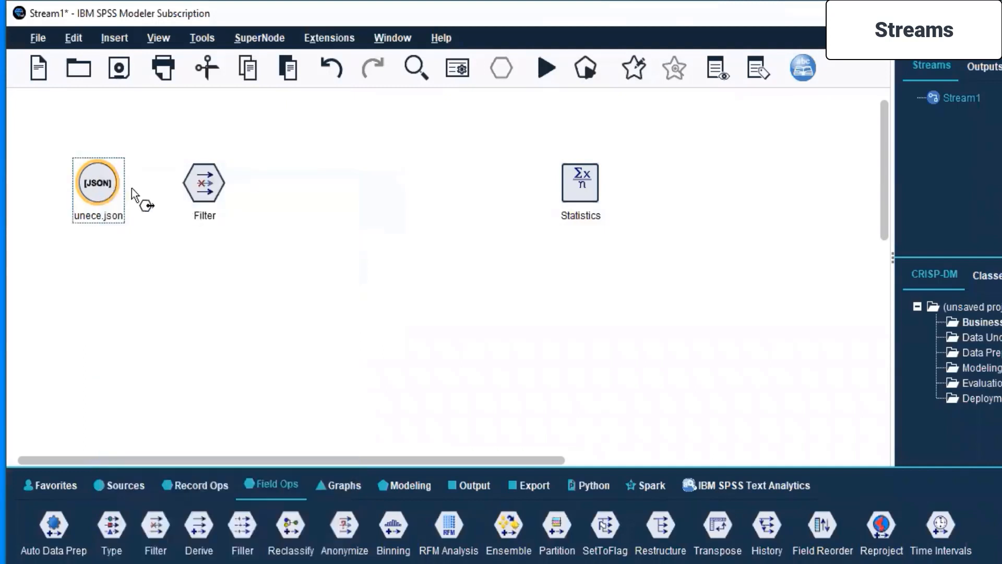
left_click(203, 187)
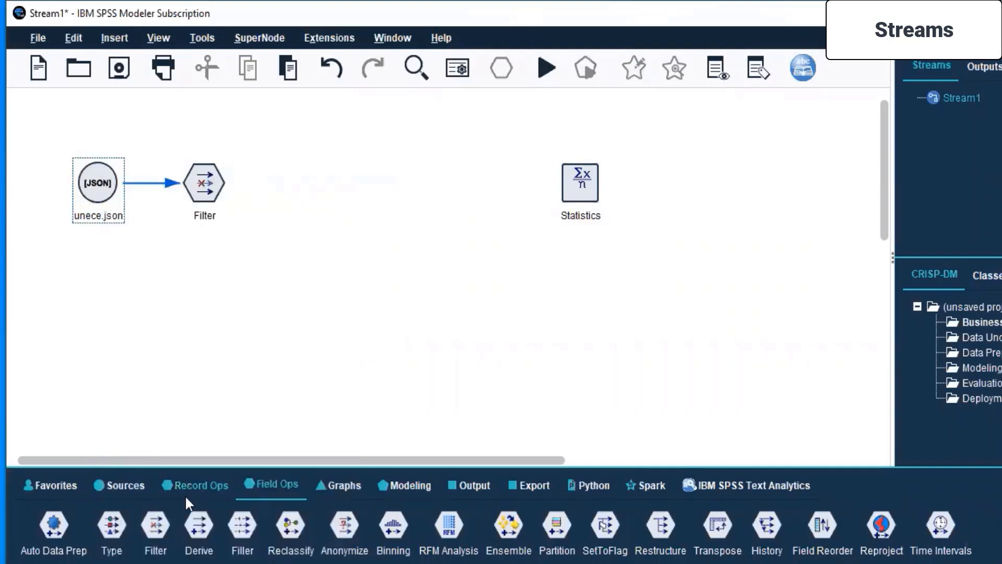
Add a new Sort record-operation node after the Filter node and connect Filter to it.
left_click(195, 486)
left_click_drag(125, 524, 329, 180)
left_click(208, 191)
right_click(207, 190)
left_click(259, 225)
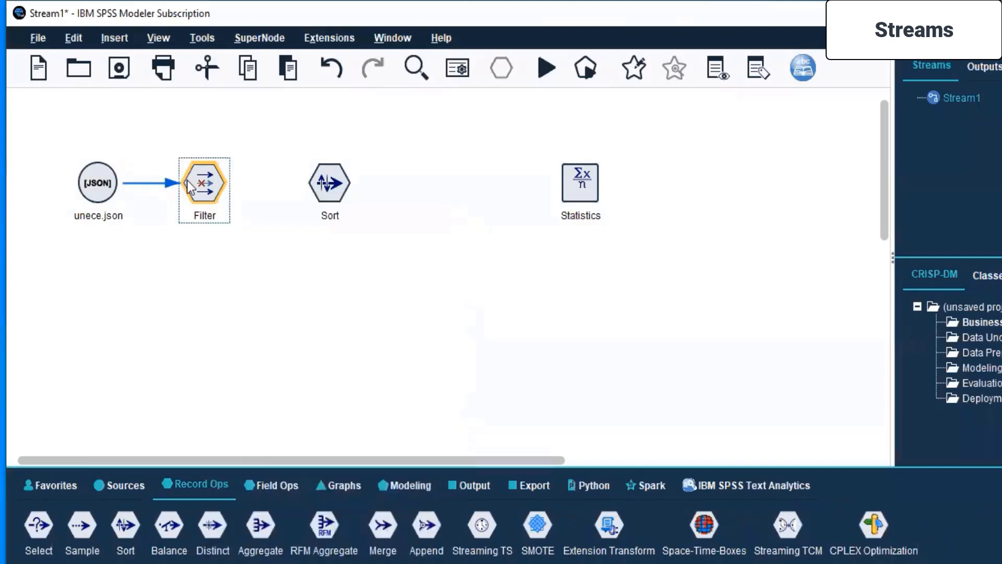
left_click(324, 183)
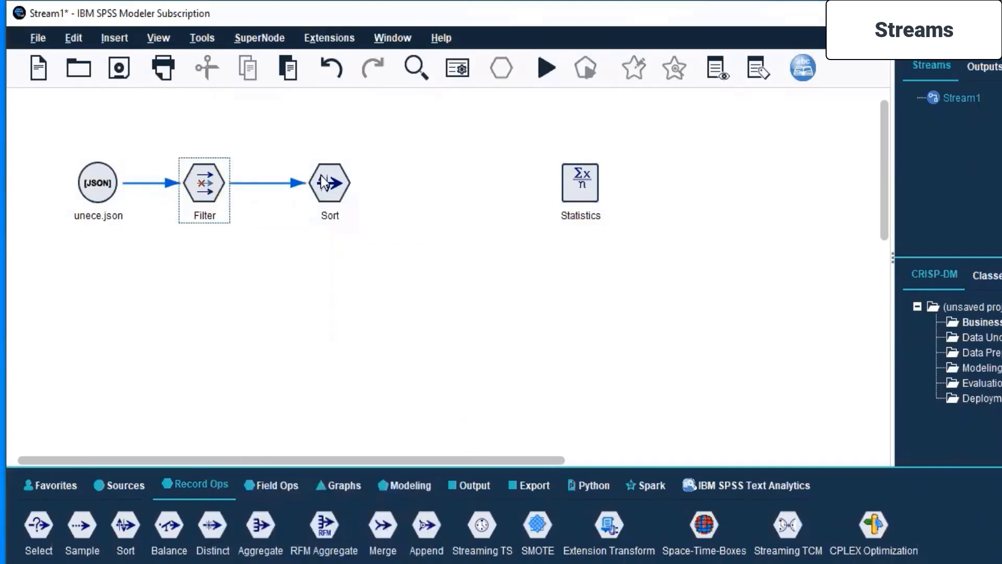
Move the Statistics node farther from the Sort node to leave space between them in the stream.
left_click(580, 185)
left_click_drag(580, 184, 795, 184)
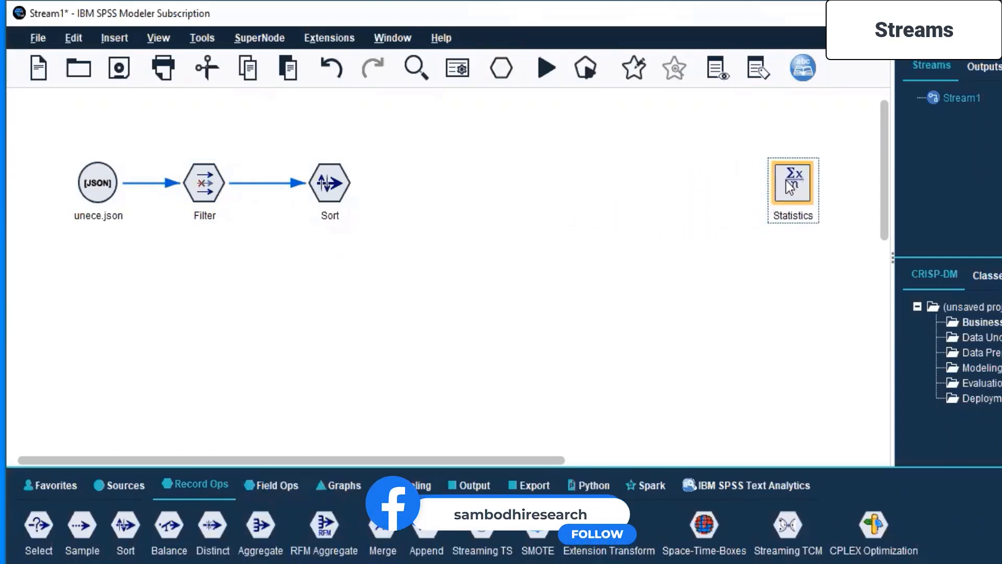
left_click(622, 315)
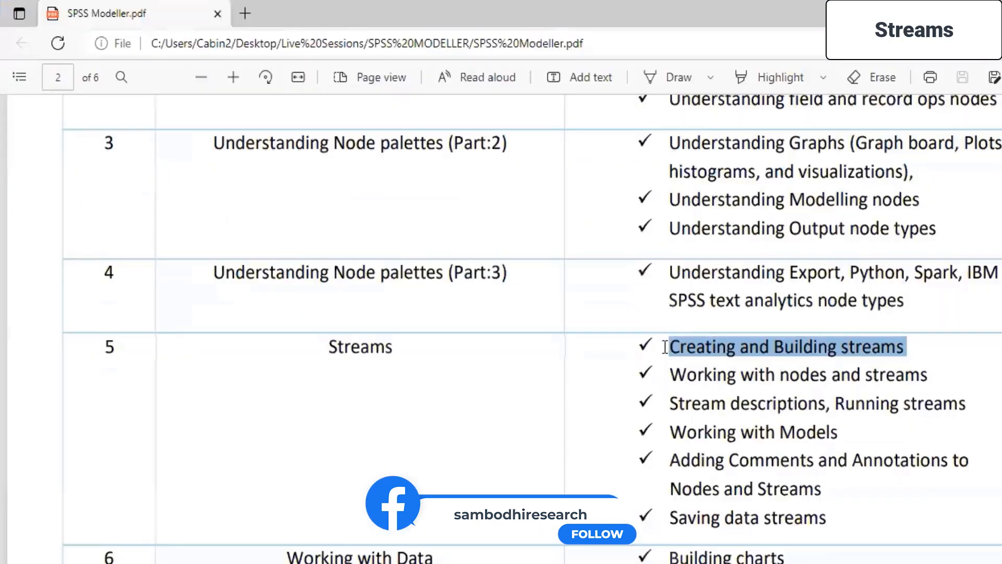
Review the Streams topics in SPSS Modeller.pdf, from creating and building streams to working with models, and return to SPSS Modeler.
left_click_drag(664, 347, 937, 359)
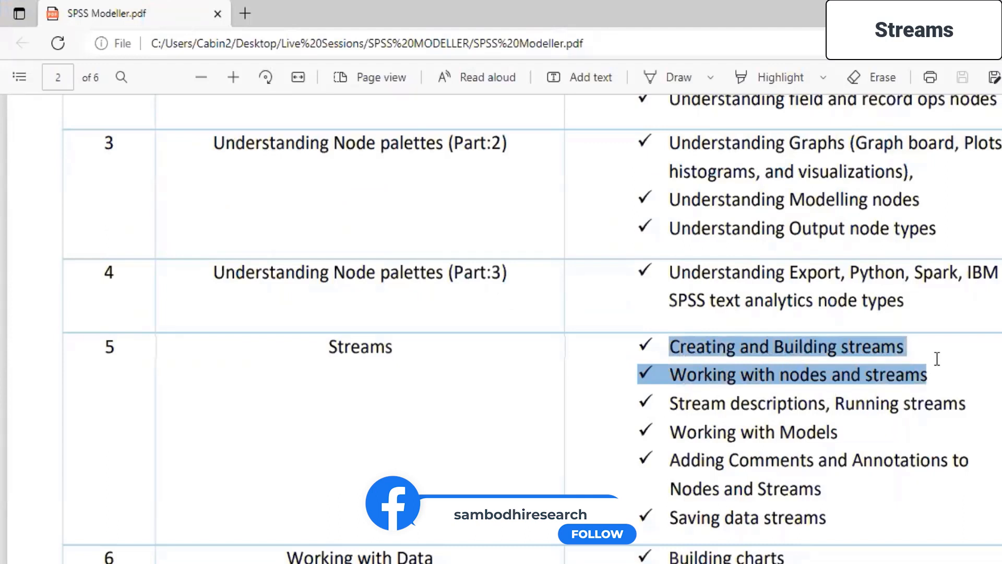
mouse_move(667, 403)
left_mouse_down()
mouse_move(961, 423)
mouse_move(962, 436)
left_mouse_up()
left_click(531, 418)
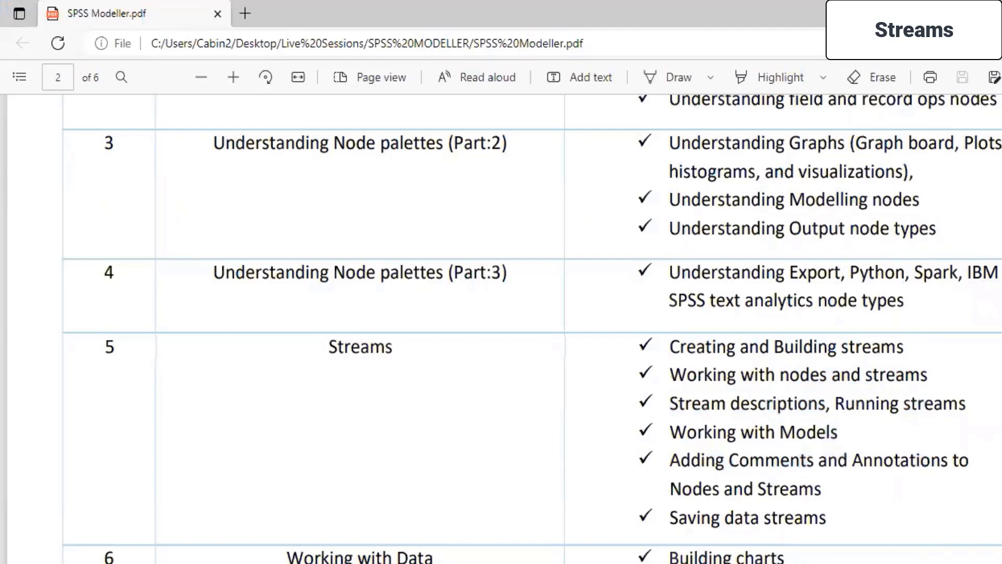
left_click(995, 13)
Open the Filter node's settings and locate the GDP-by-sector fields in its field list.
right_click(200, 184)
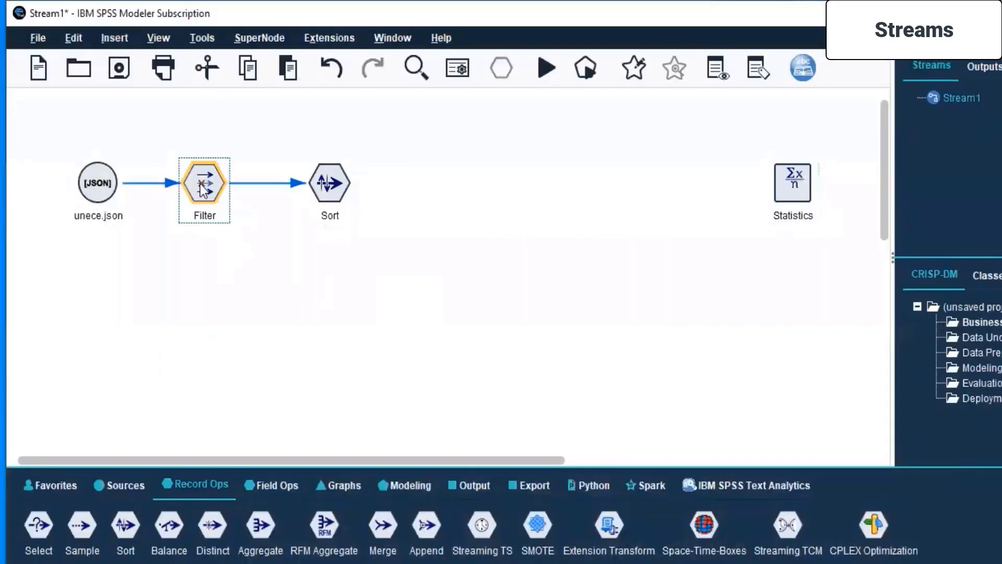
left_click(235, 194)
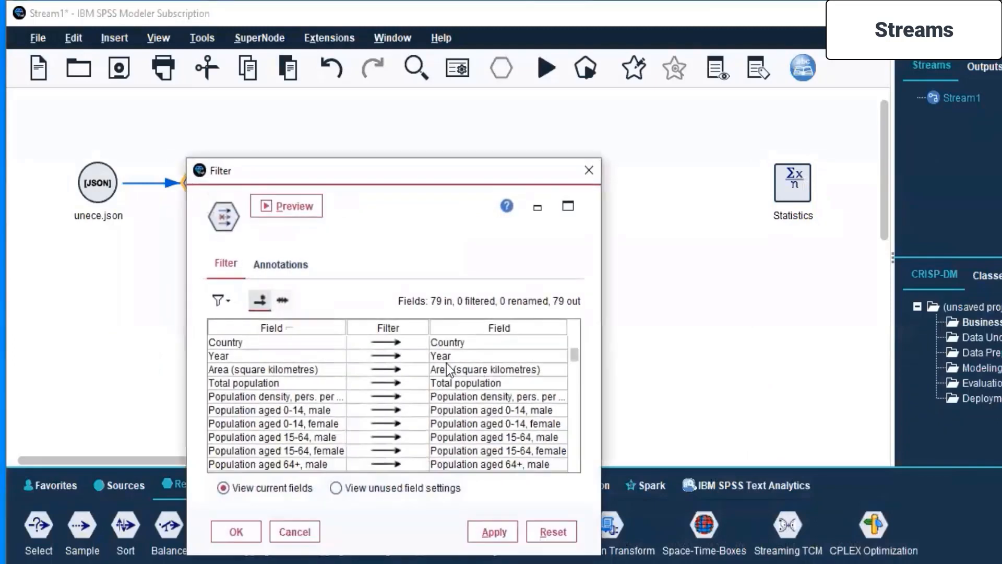
scroll(390, 392, "down", 10)
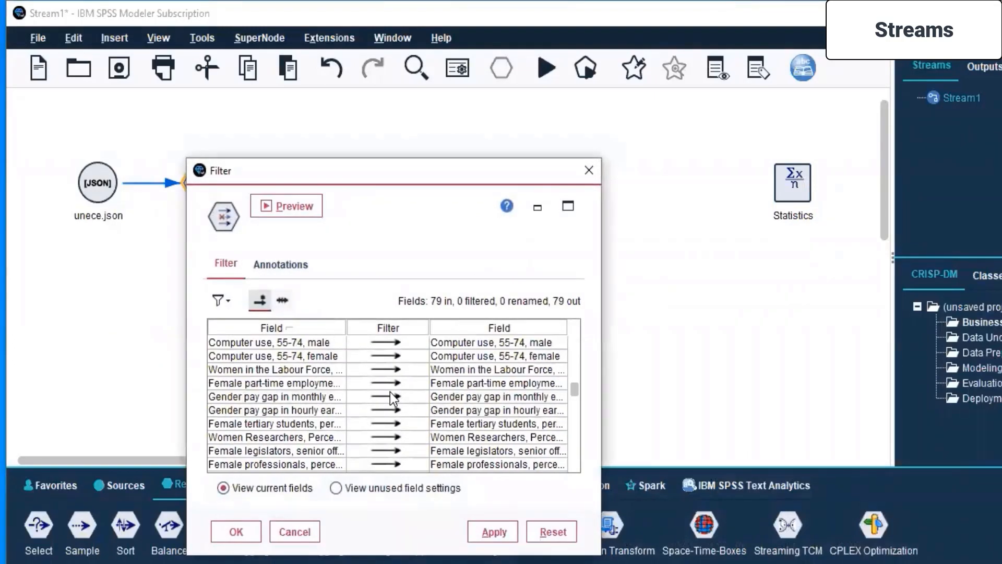
scroll(390, 393, "down", 4)
scroll(390, 392, "down", 2)
scroll(390, 393, "down", 6)
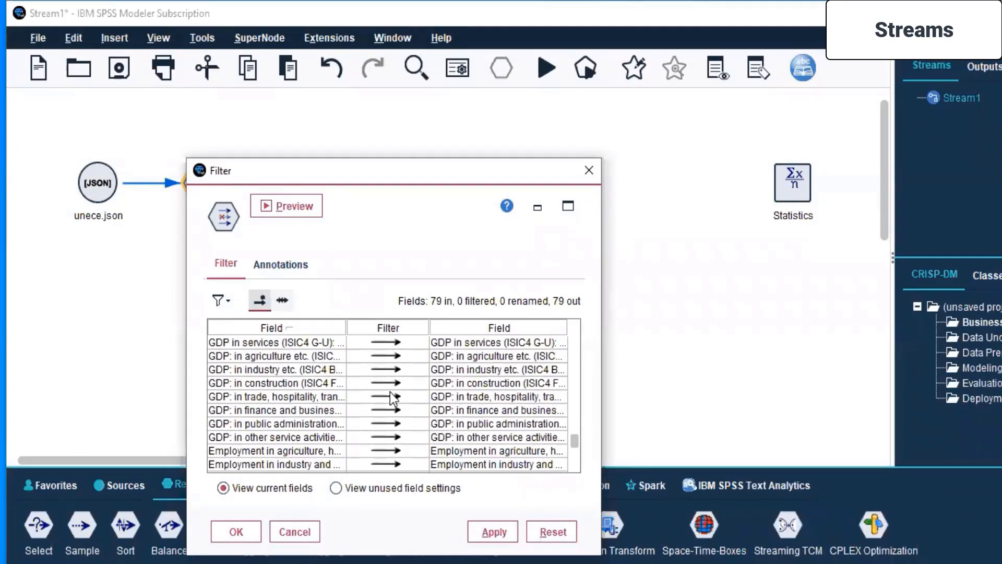
scroll(387, 392, "up", 1)
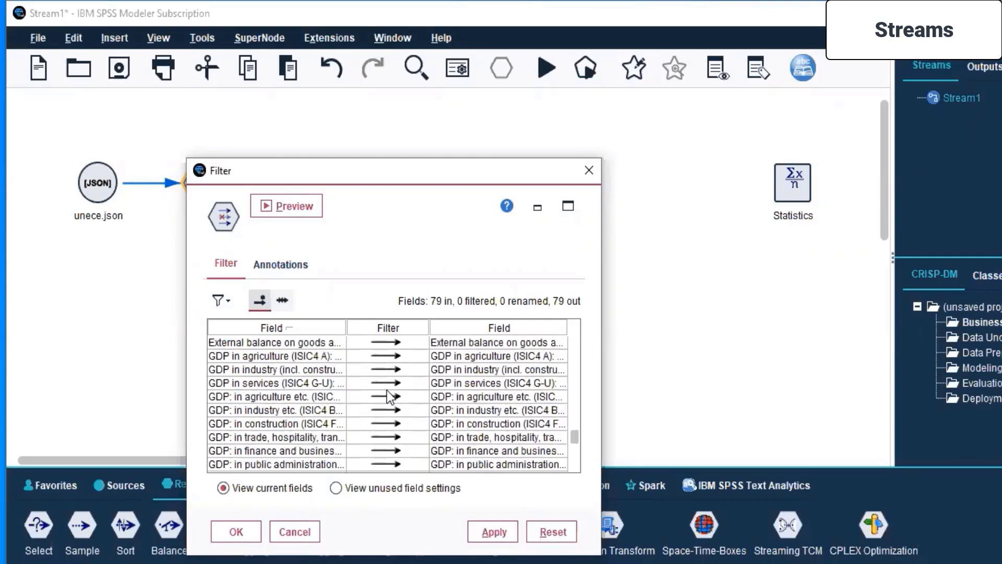
Filter out all GDP sector fields, from GDP in agriculture (ISIC4 A) through GDP in other service activities.
left_click(390, 356)
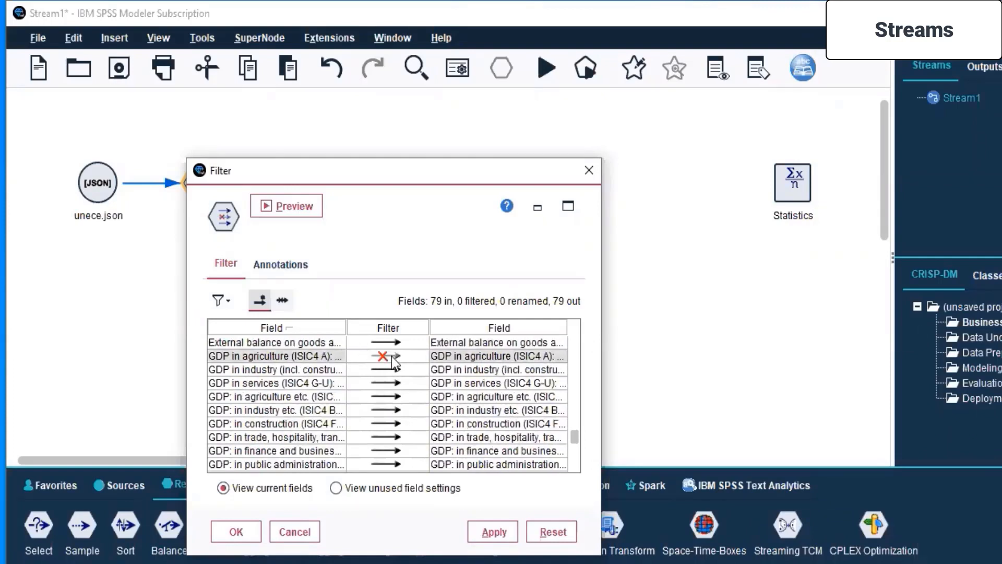
left_click(388, 370)
left_click(390, 383)
left_click(384, 398)
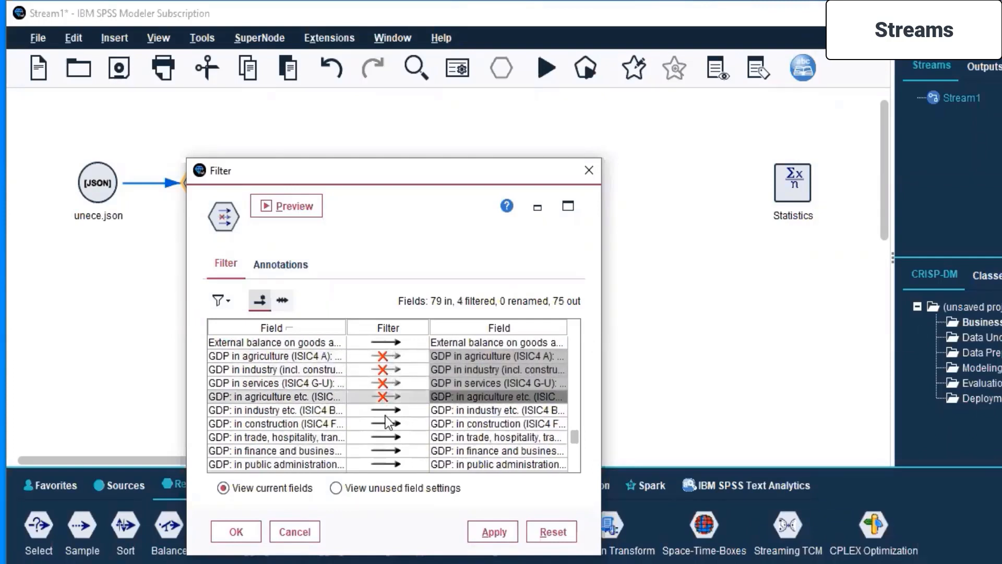
left_click(385, 411)
left_click(386, 424)
left_click(385, 437)
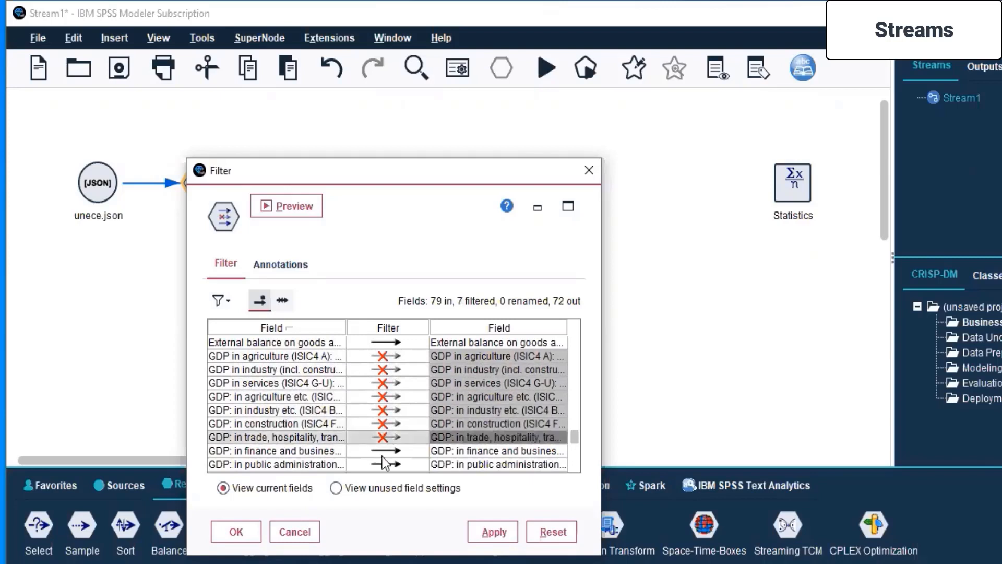
left_click(385, 451)
left_click(382, 465)
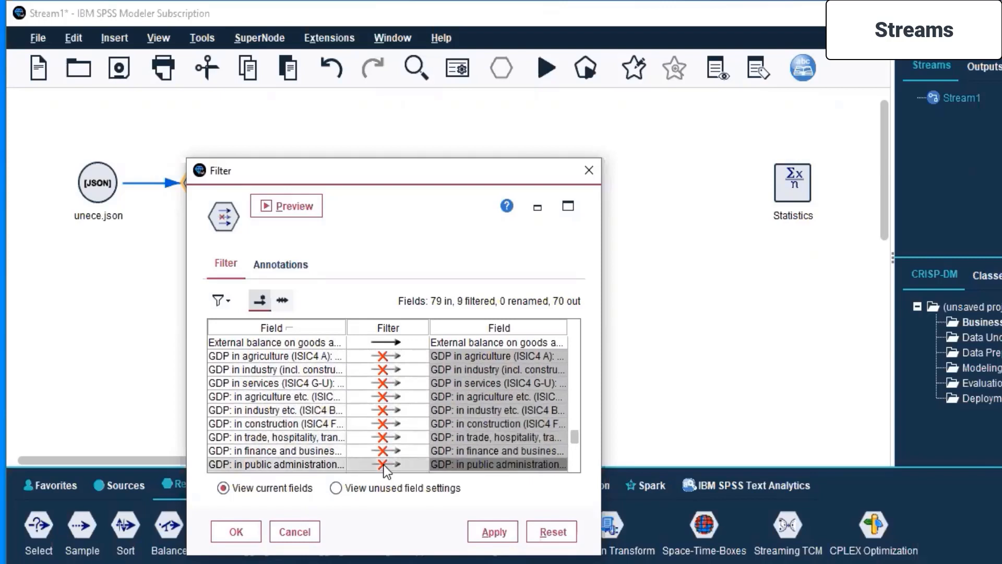
scroll(384, 465, "down", 1)
left_click(385, 436)
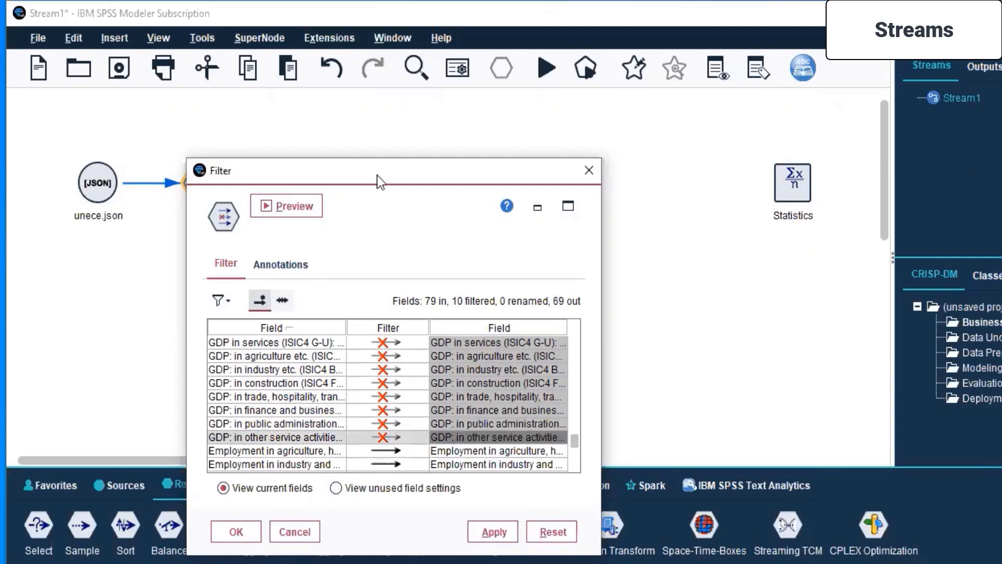
Move the Filter settings aside, open the new Sort node's settings, and preview its output.
left_click_drag(377, 175, 750, 138)
left_click(320, 189)
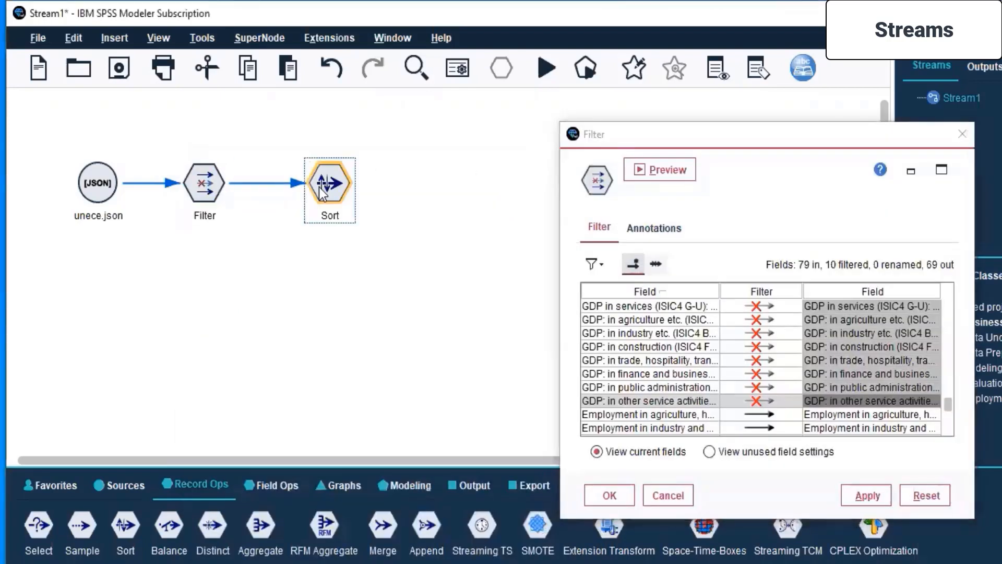
right_click(321, 194)
left_click(344, 197)
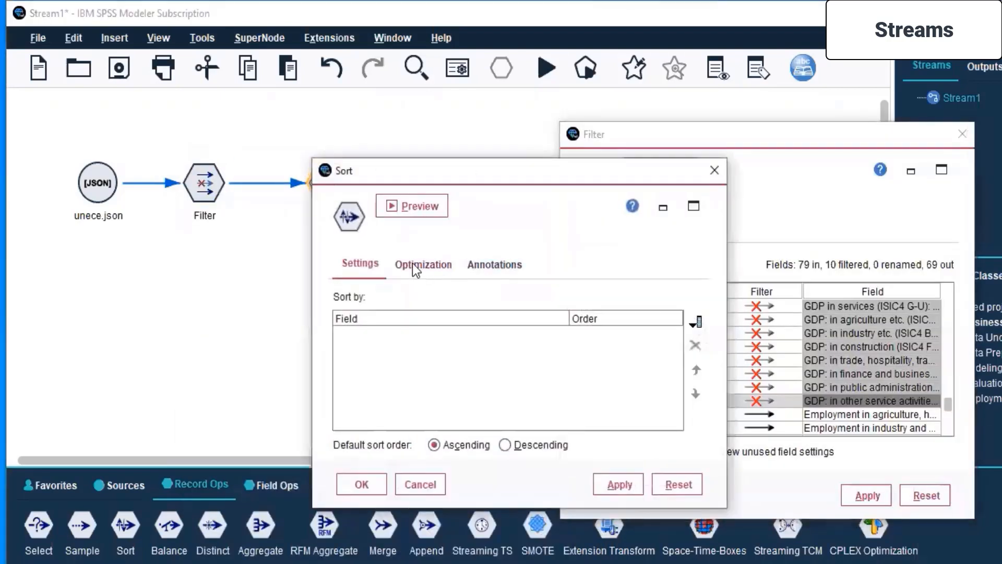
left_click(413, 207)
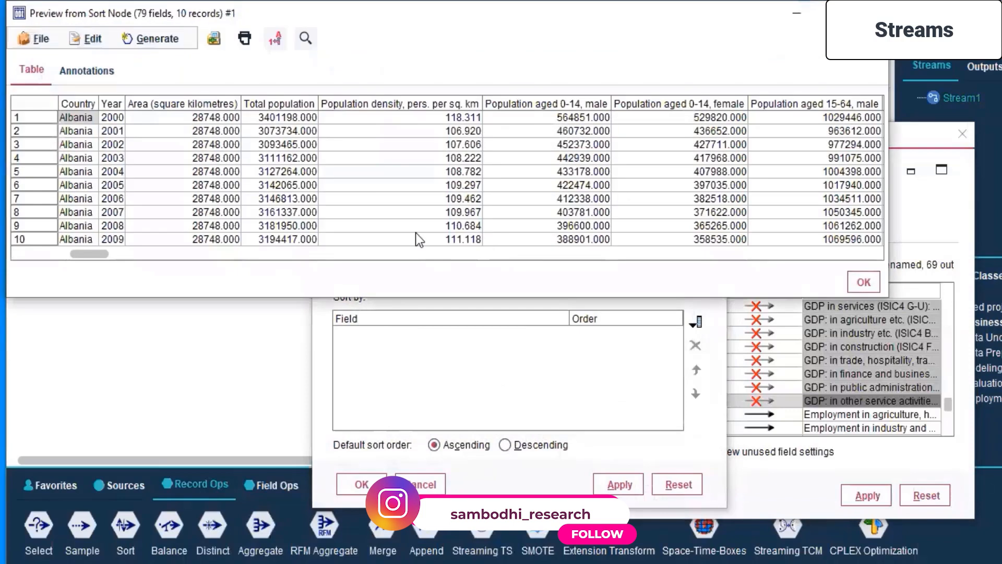
Review the Sort node's preview across its columns to the employment share fields, and close the preview and the Sort settings.
left_click(443, 255)
left_click(443, 254)
left_click(443, 255)
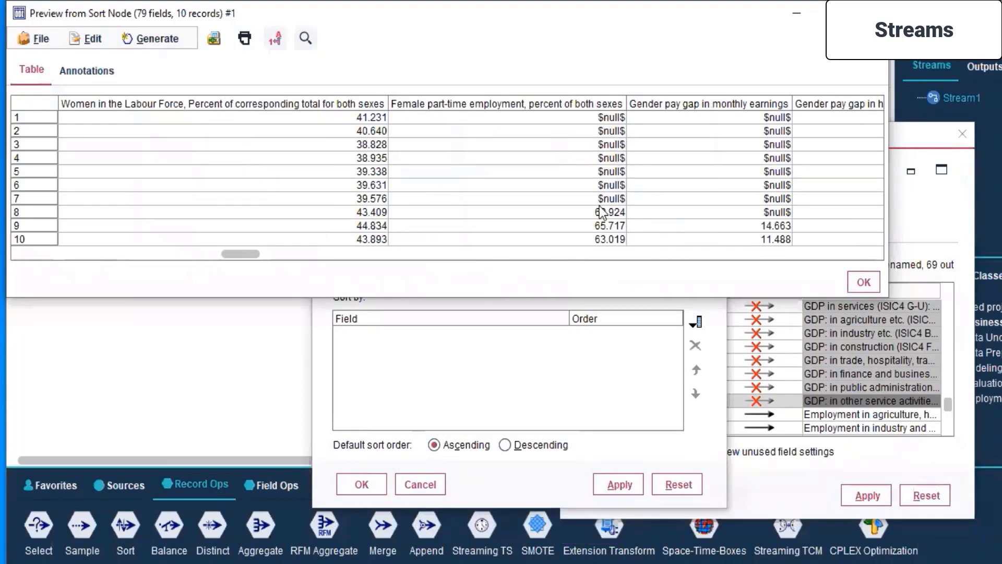
left_click(428, 251)
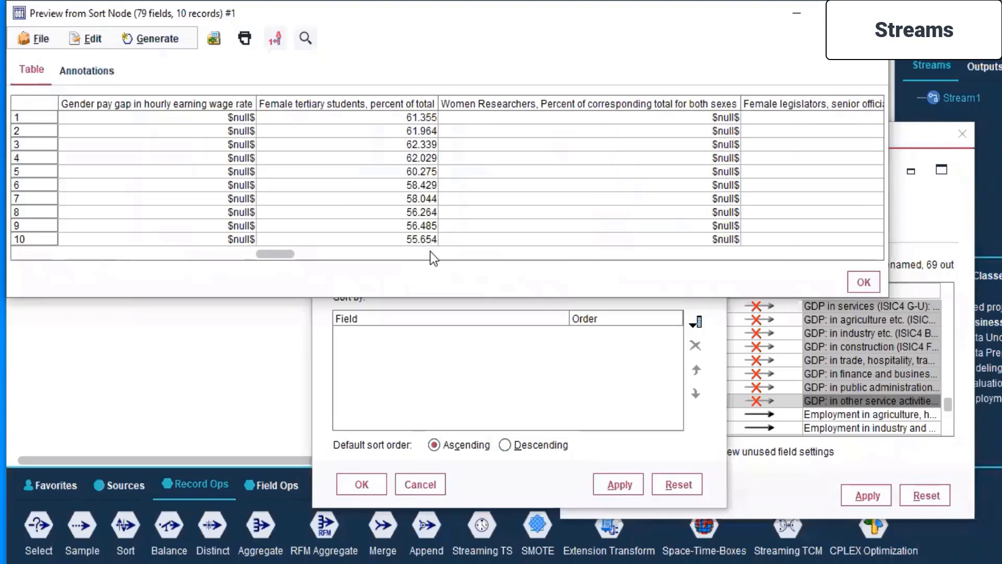
left_click(431, 255)
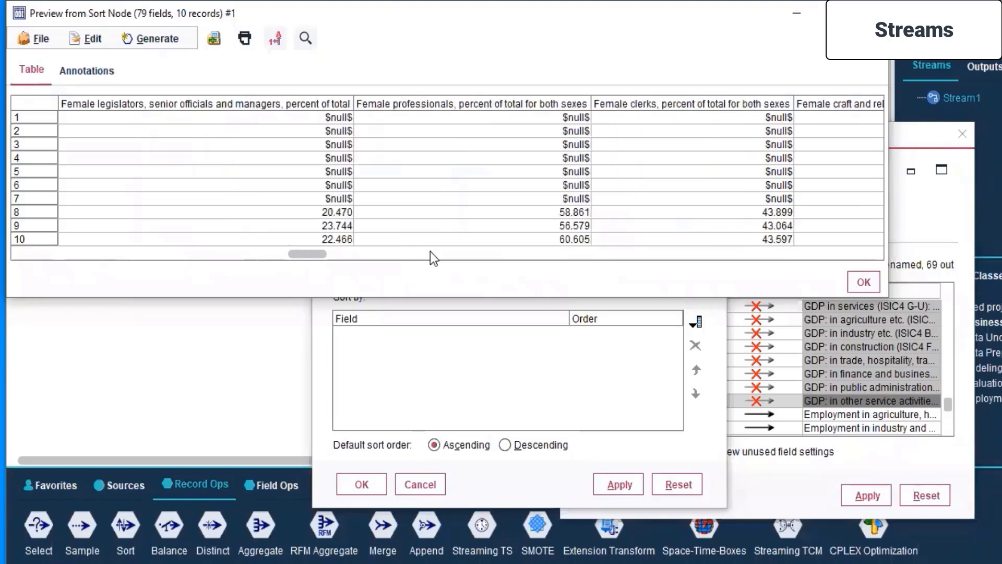
left_click(431, 254)
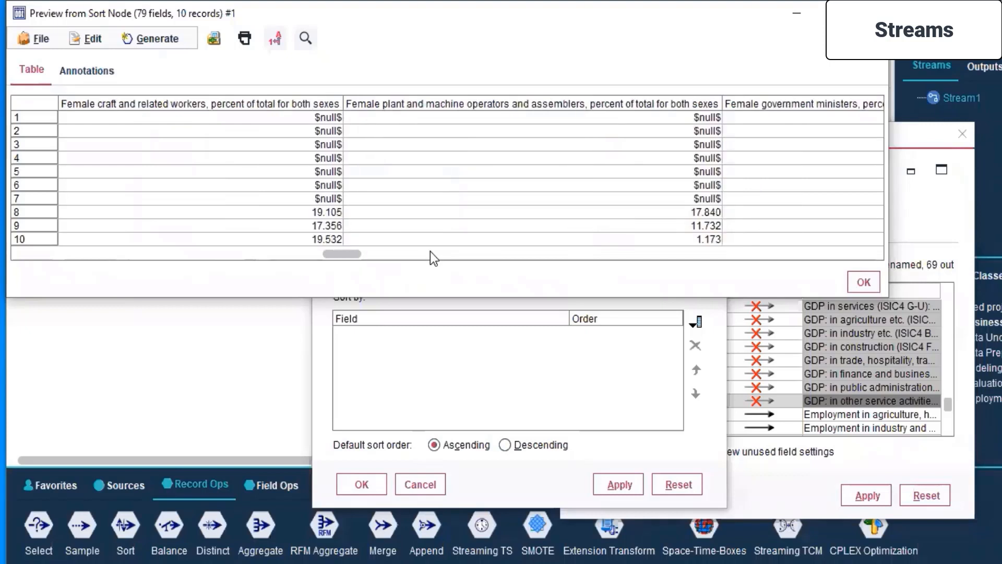
left_click(438, 254)
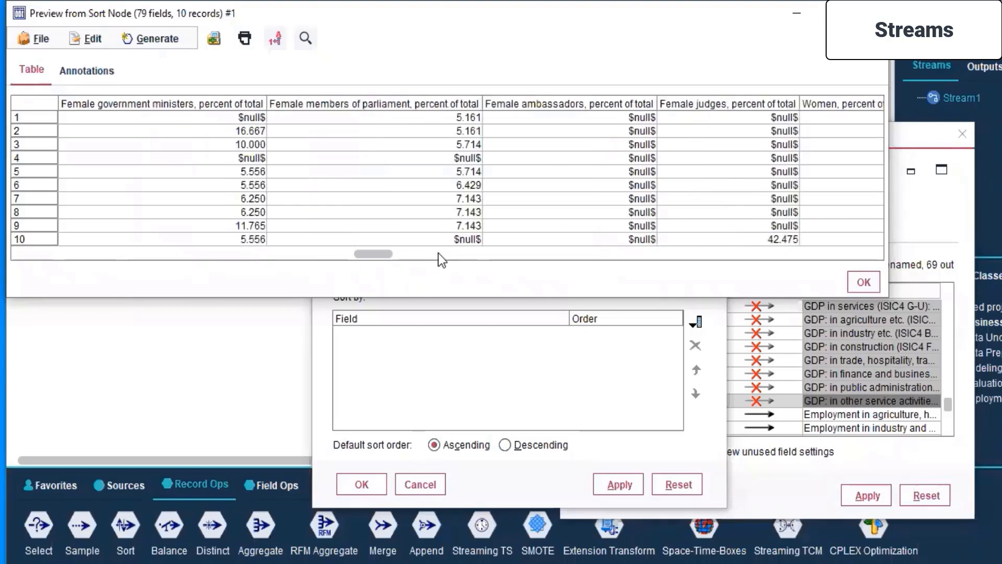
left_click(438, 254)
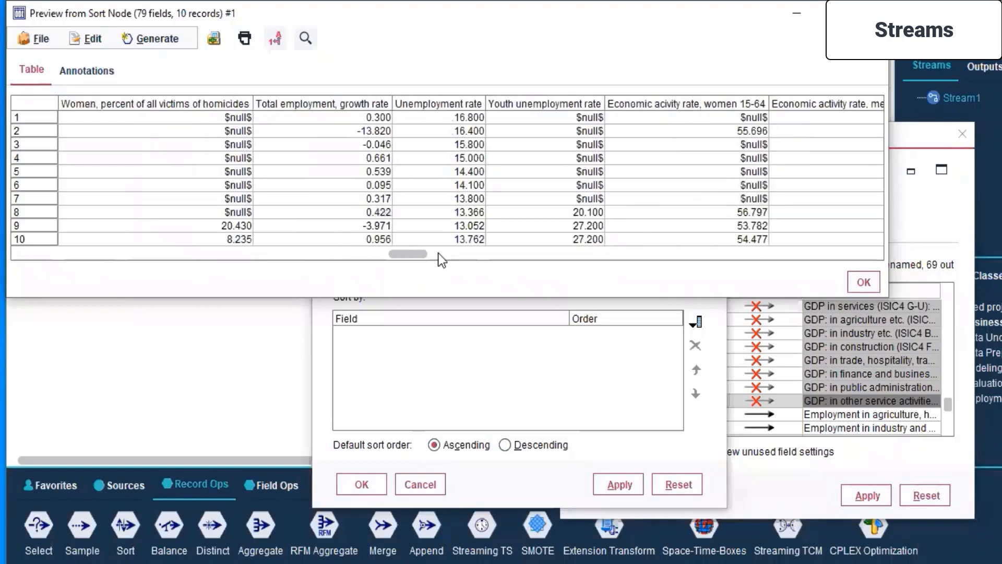
left_click(562, 255)
left_click(562, 256)
left_click(562, 256)
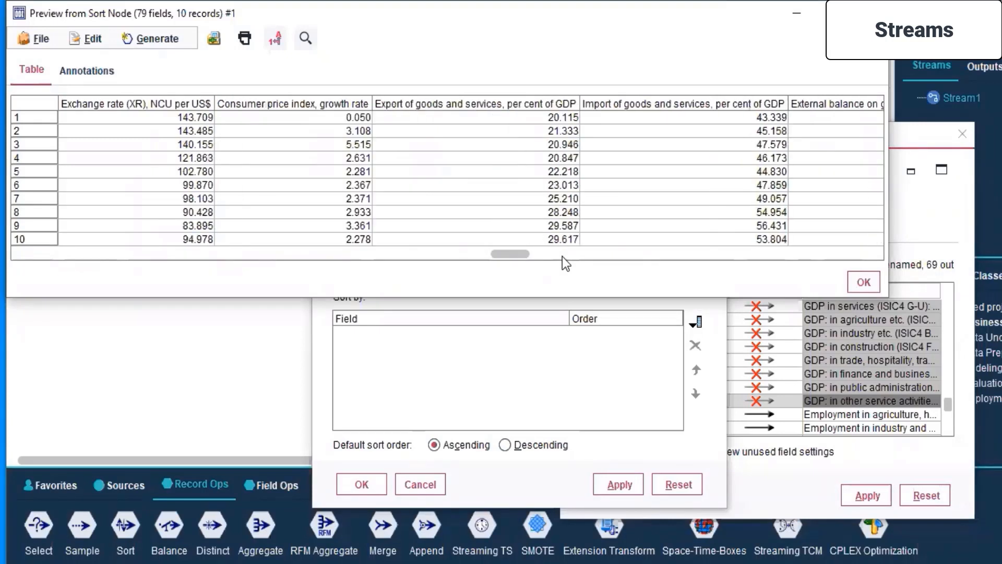
left_click(562, 256)
left_click_drag(562, 256, 767, 257)
scroll(707, 190, "right", 2)
scroll(707, 190, "left", 3)
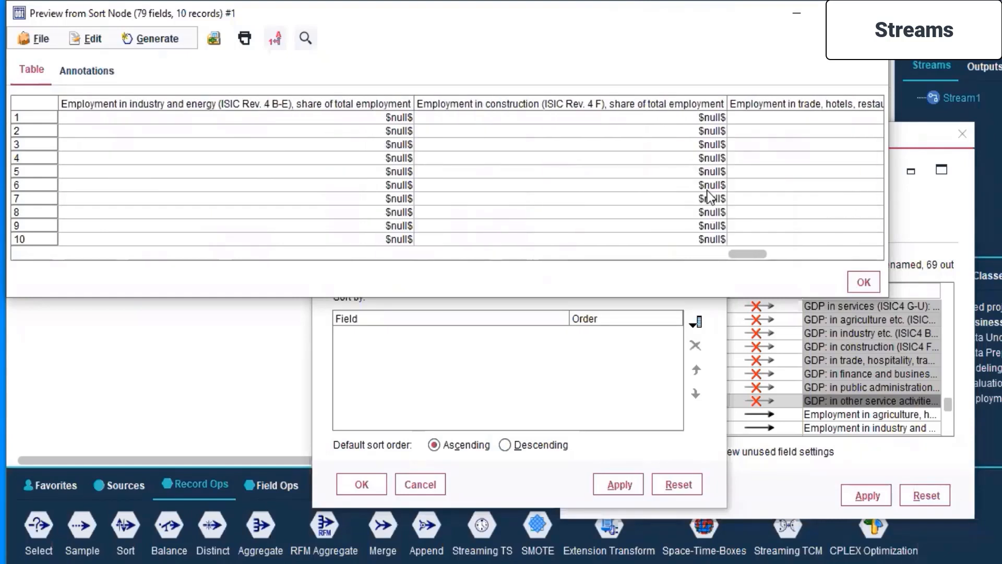
left_click_drag(708, 255, 726, 254)
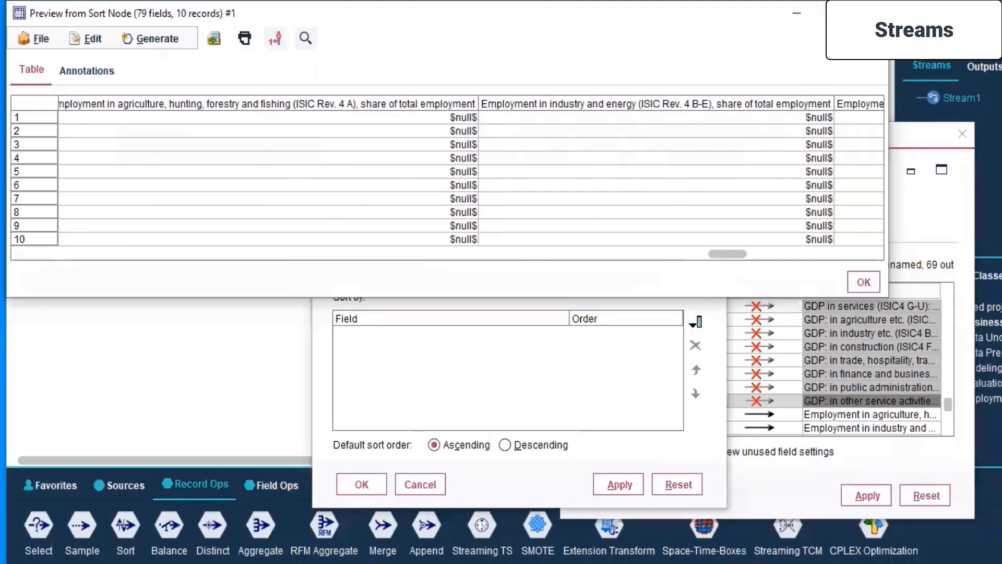
left_click(871, 13)
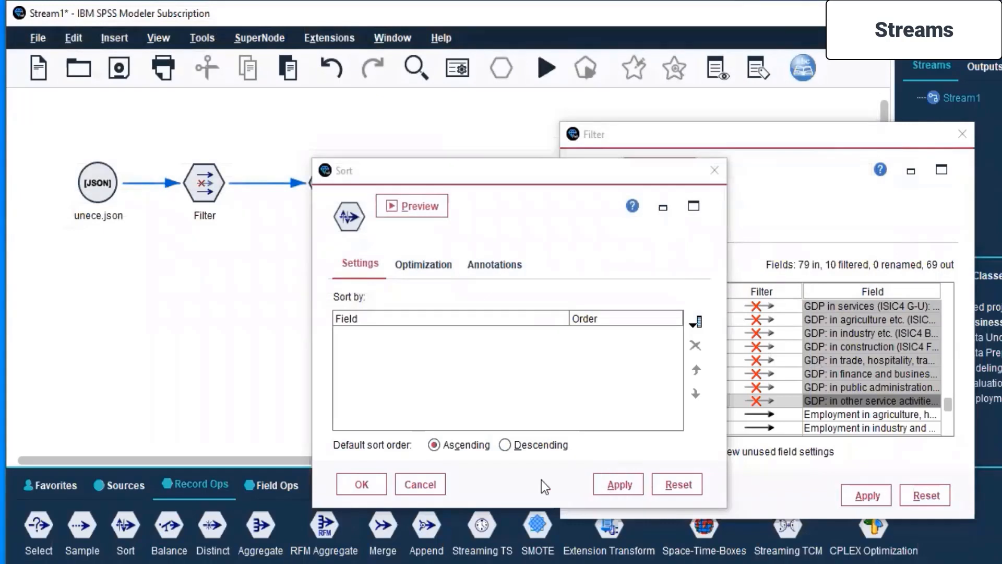
left_click(432, 484)
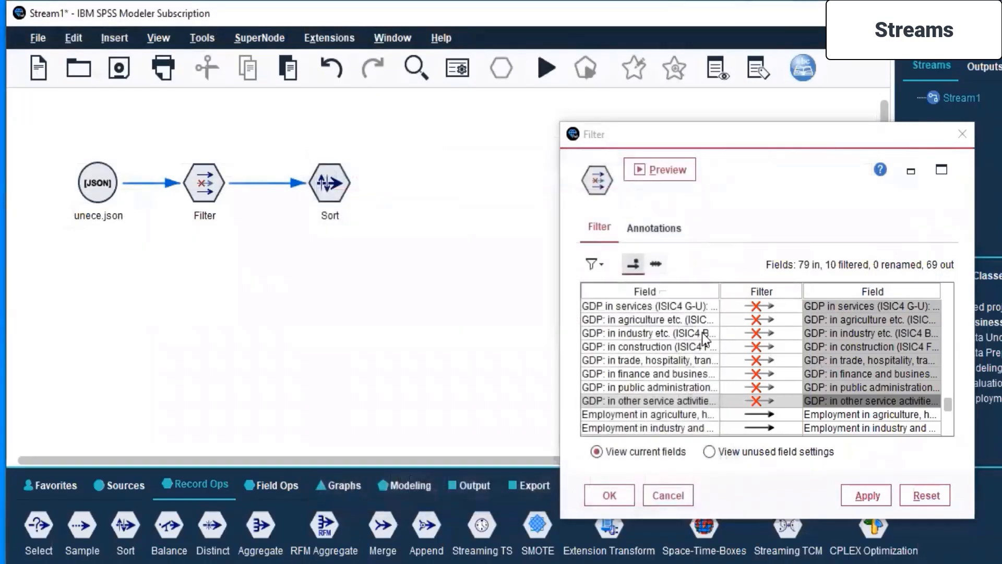
Restore all excluded GDP fields in the Filter settings, from GDP in agriculture (ISIC4 A) through GDP in other service activities.
left_click(760, 306)
left_click(759, 320)
left_click(755, 333)
left_click(754, 347)
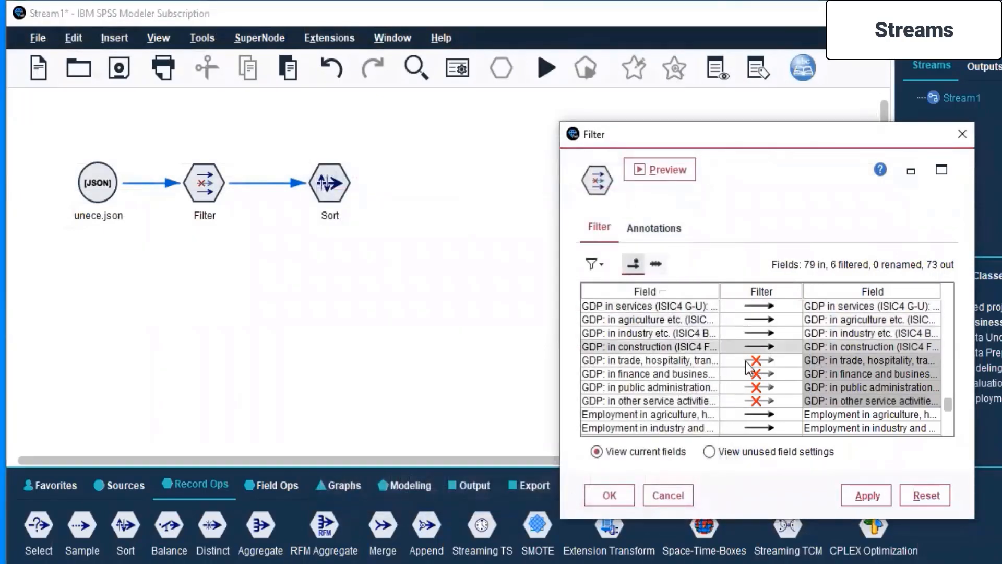
left_click(754, 361)
left_click(755, 388)
left_click(754, 388)
left_click(752, 387)
left_click(752, 375)
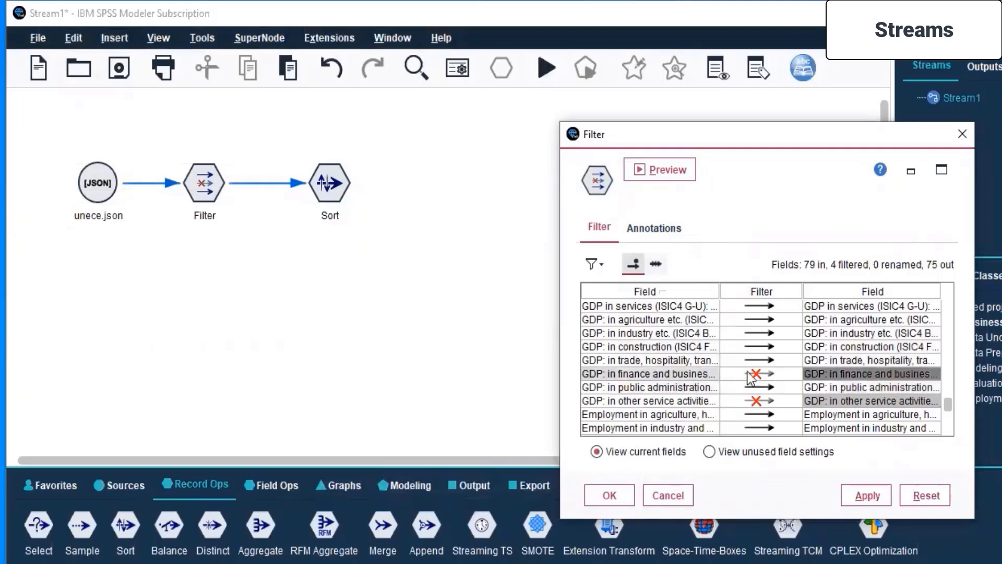
left_click(751, 399)
scroll(751, 402, "up", 1)
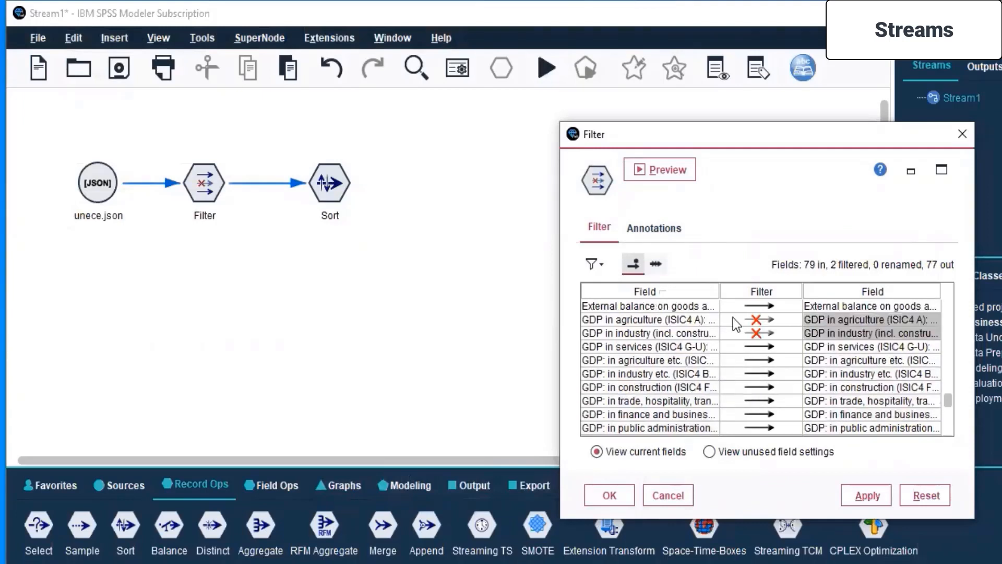
left_click(754, 333)
left_click(755, 319)
Filter out the employment-by-sector fields, from Employment in agriculture through Employment in other service activities, and confirm the Filter settings.
scroll(753, 339, "down", 2)
scroll(753, 339, "down", 1)
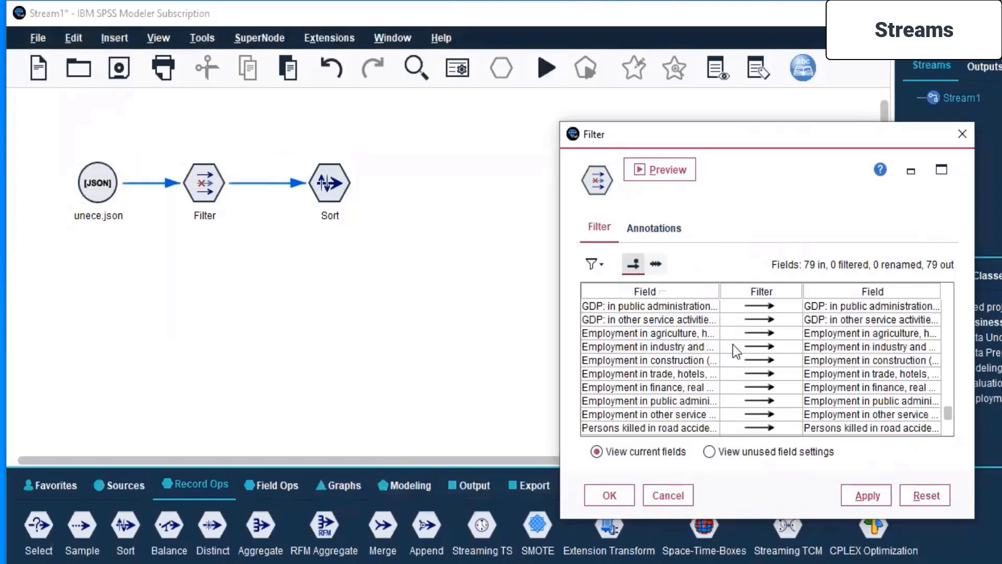
left_click(756, 335)
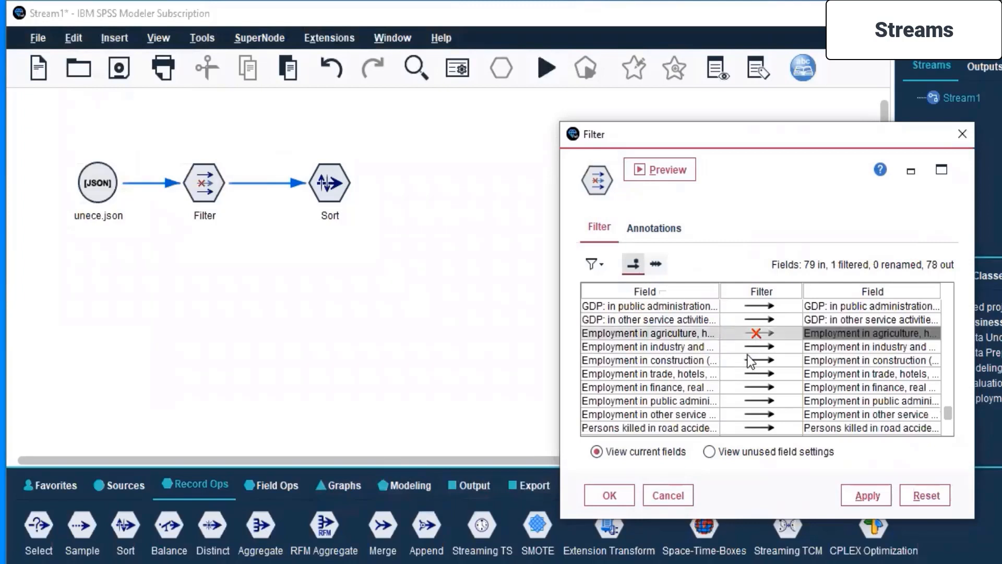
left_click(756, 347)
left_click(756, 360)
left_click(757, 373)
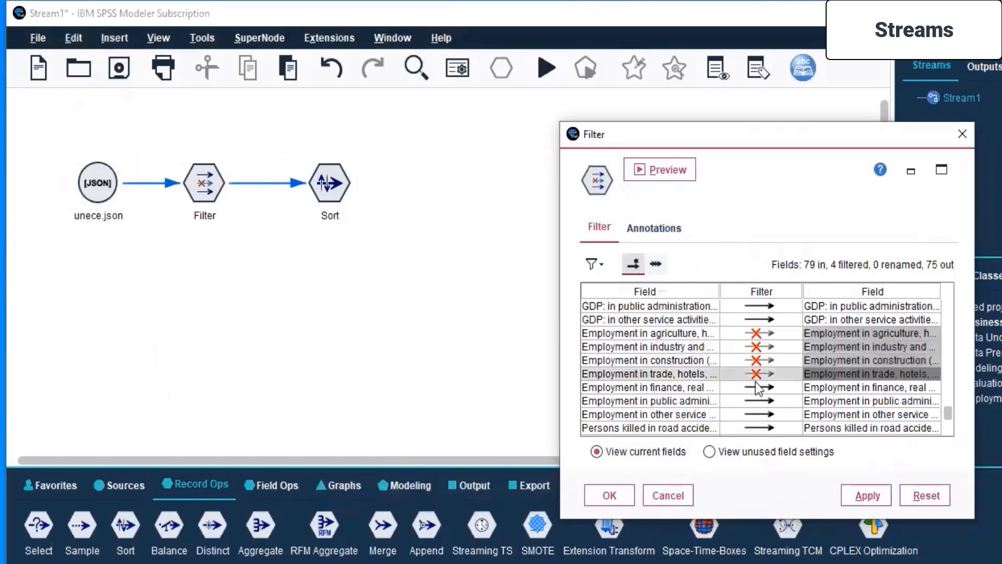
left_click(756, 388)
left_click(757, 401)
left_click(757, 415)
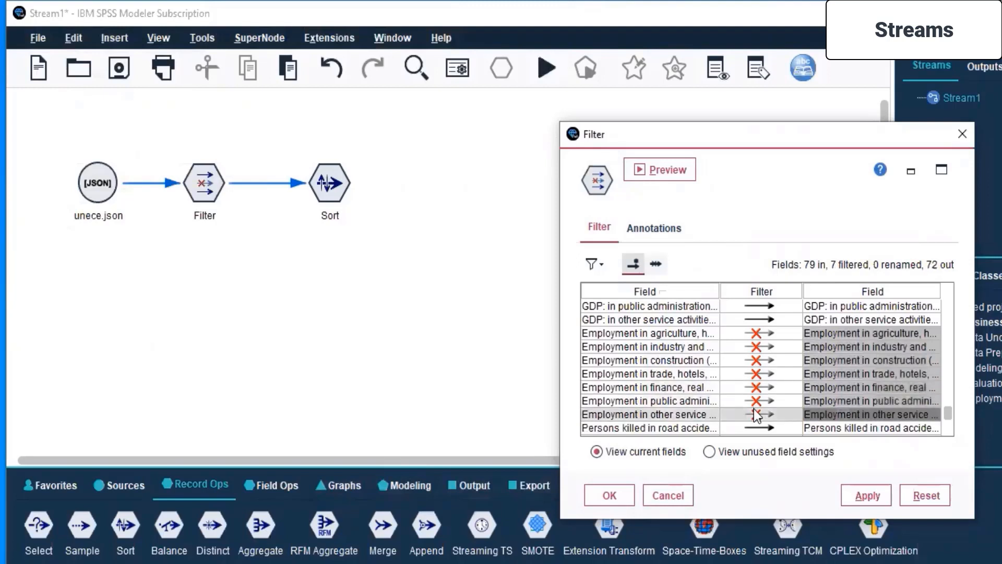
scroll(758, 416, "down", 1)
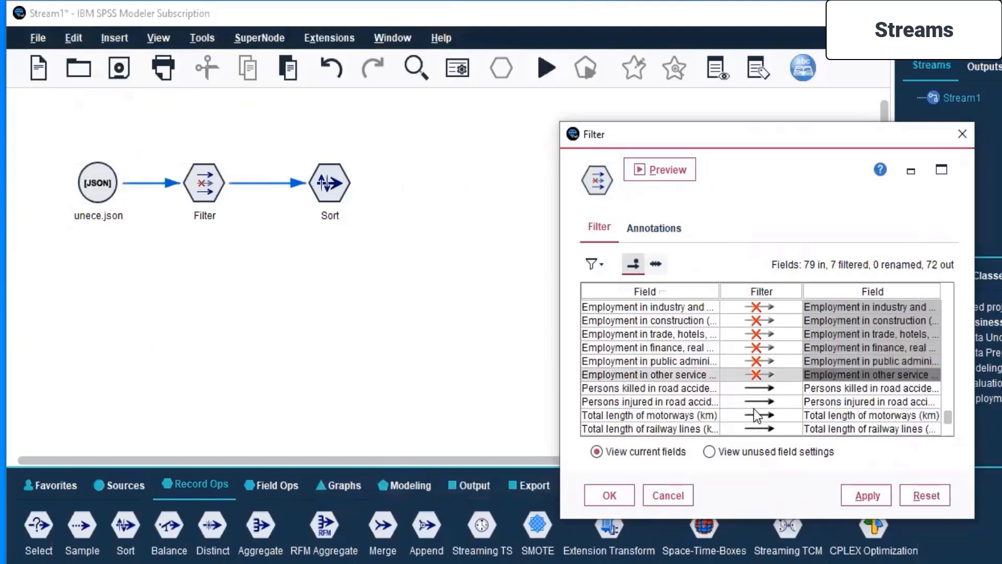
scroll(757, 415, "up", 6)
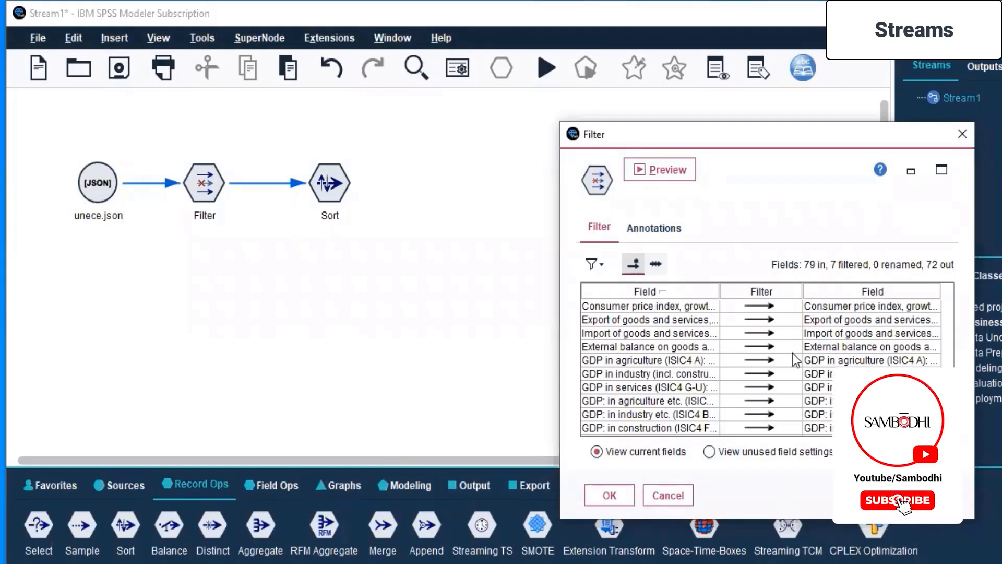
left_click(608, 494)
Shift the Sort node slightly closer to the Filter node, and recheck and apply the employment field exclusions in the Filter settings.
left_click_drag(336, 193, 316, 194)
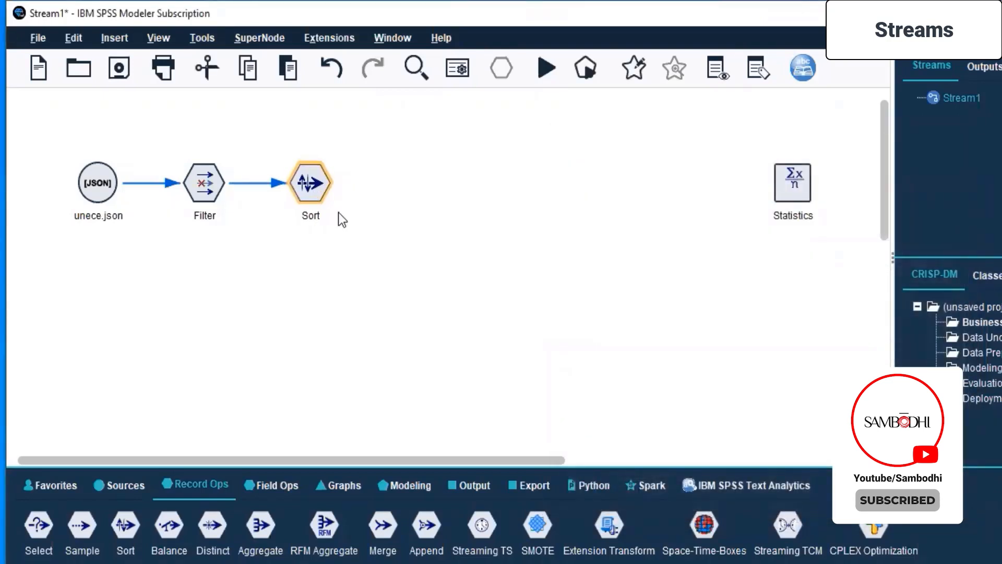
left_click(194, 179)
right_click(194, 178)
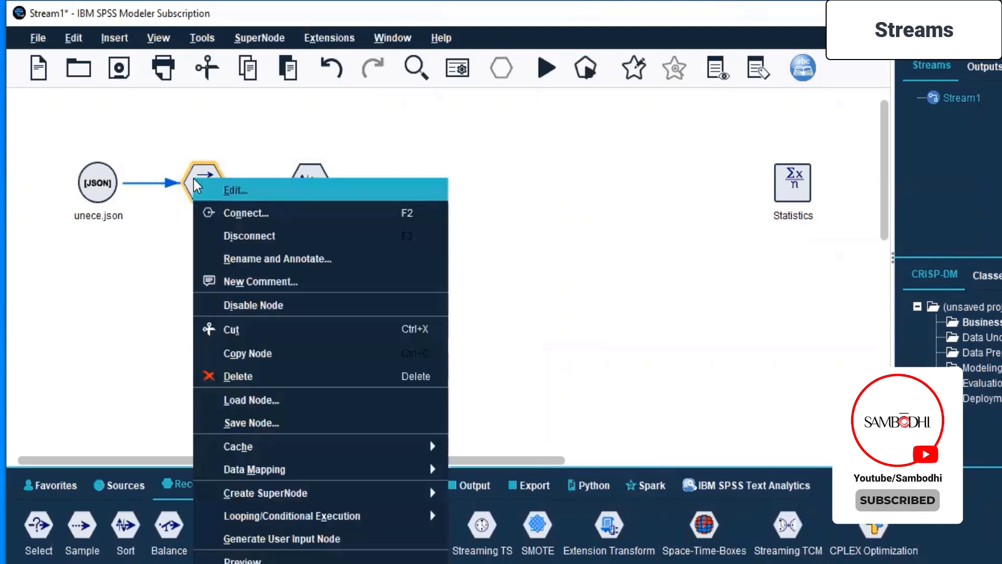
left_click(253, 187)
scroll(406, 385, "down", 5)
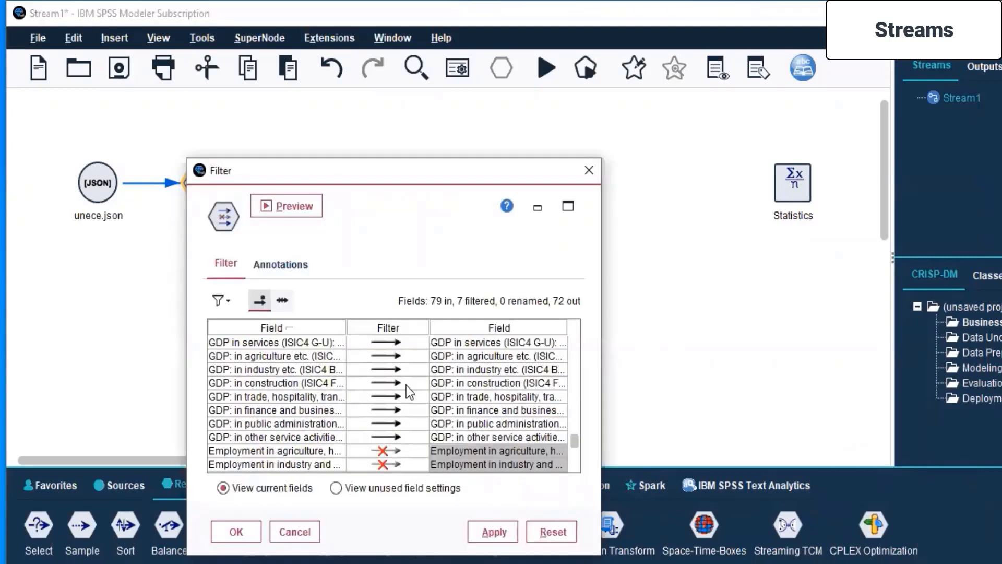
scroll(406, 386, "down", 2)
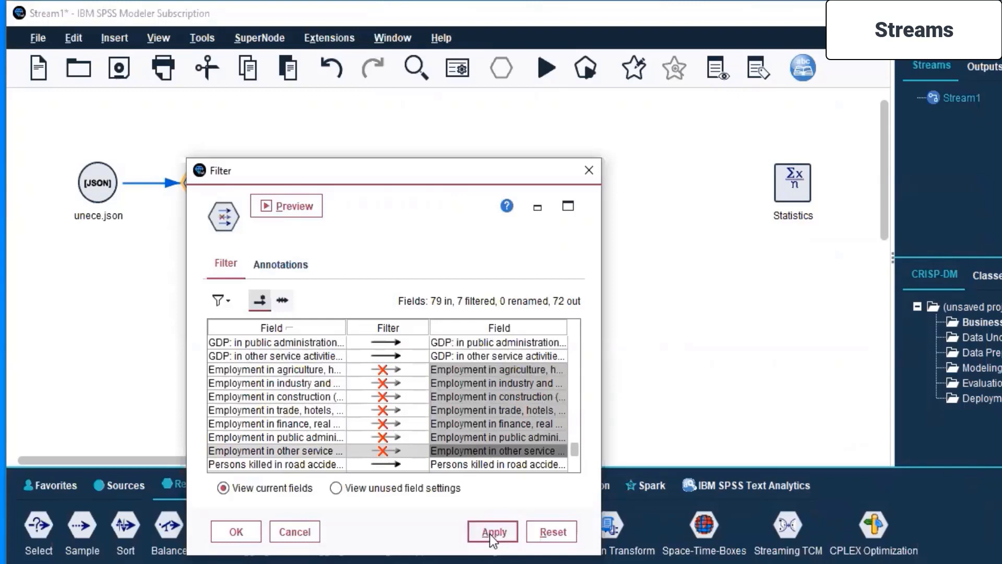
left_click(251, 532)
Open the Sort node's settings and preview its output with the new filter.
left_click(302, 194)
right_click(302, 194)
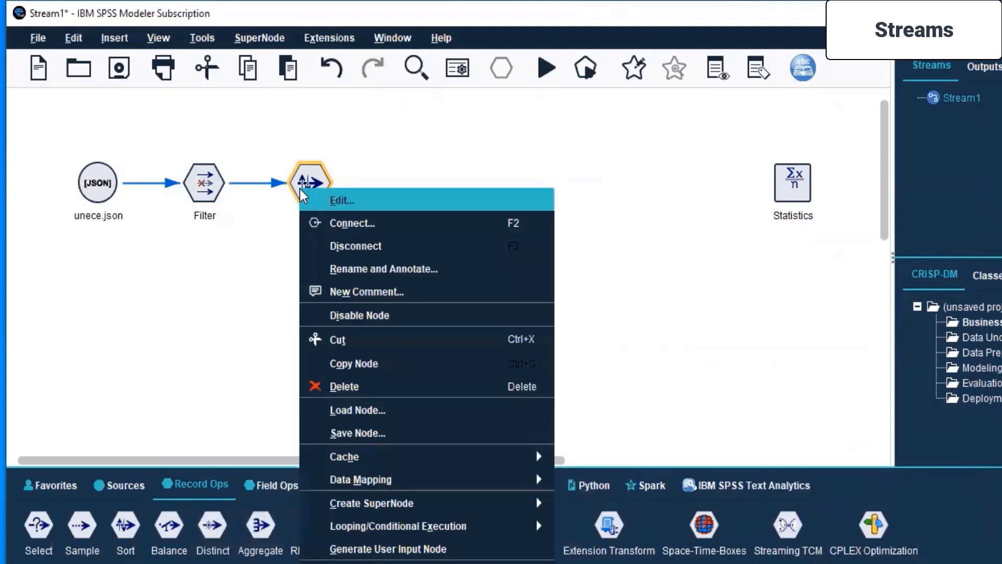
left_click(321, 199)
left_click(372, 212)
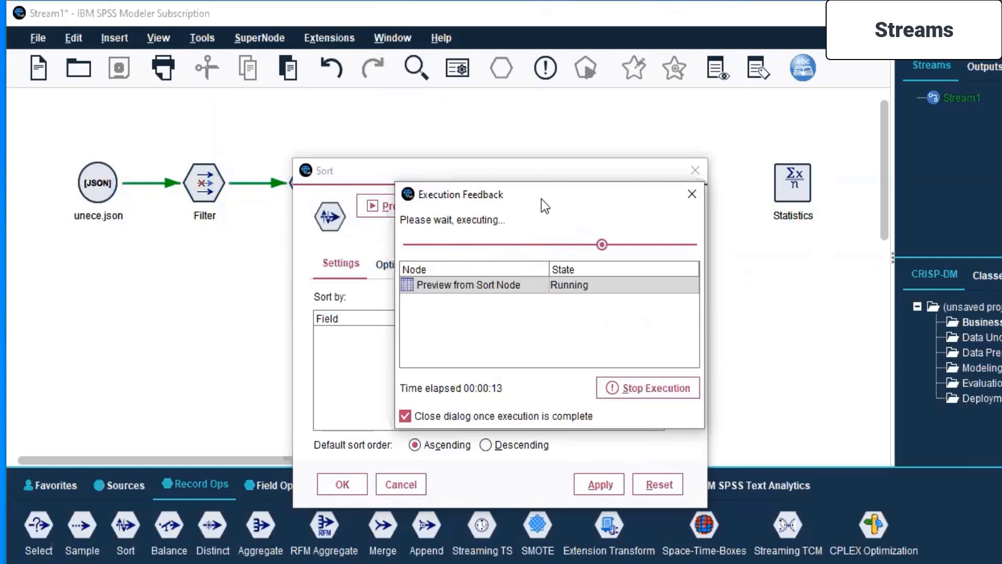
left_click_drag(552, 196, 769, 178)
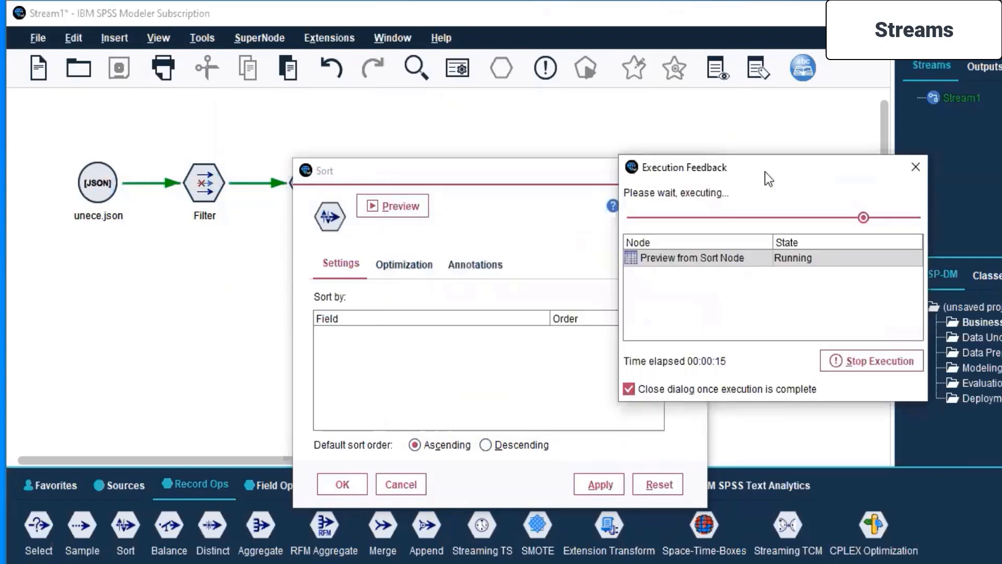
left_click(479, 176)
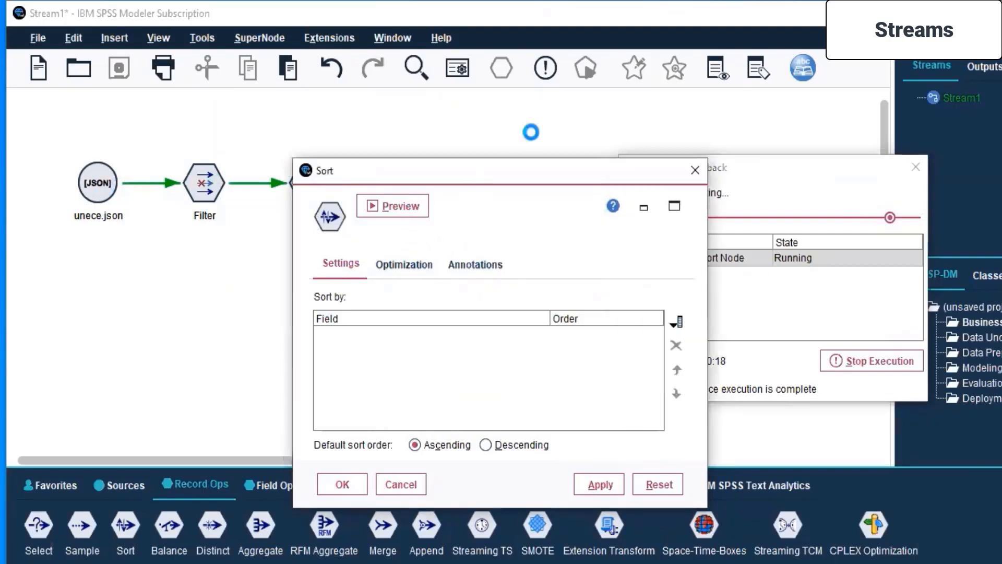
left_click_drag(481, 175, 507, 126)
left_click(772, 168)
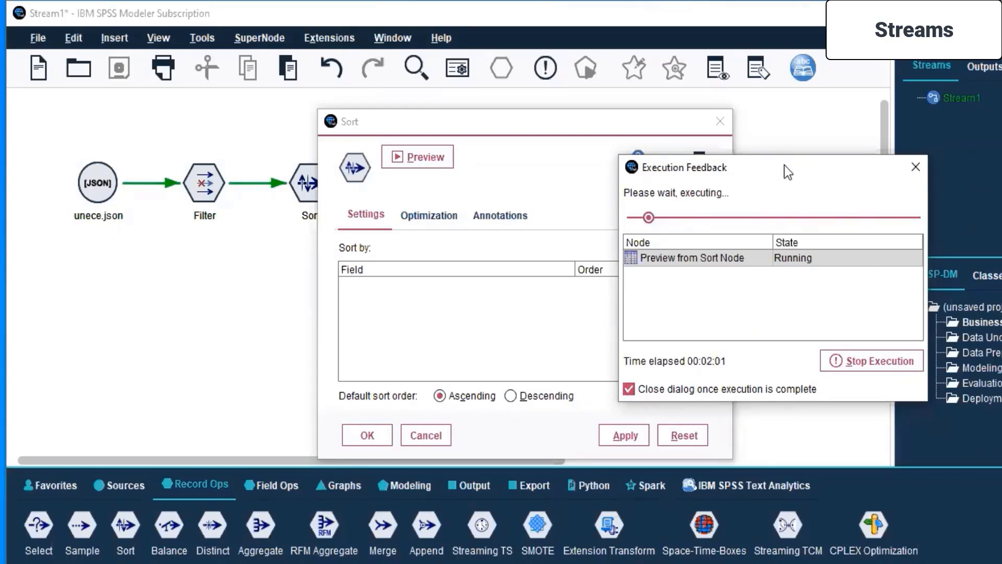
left_click_drag(784, 165, 688, 174)
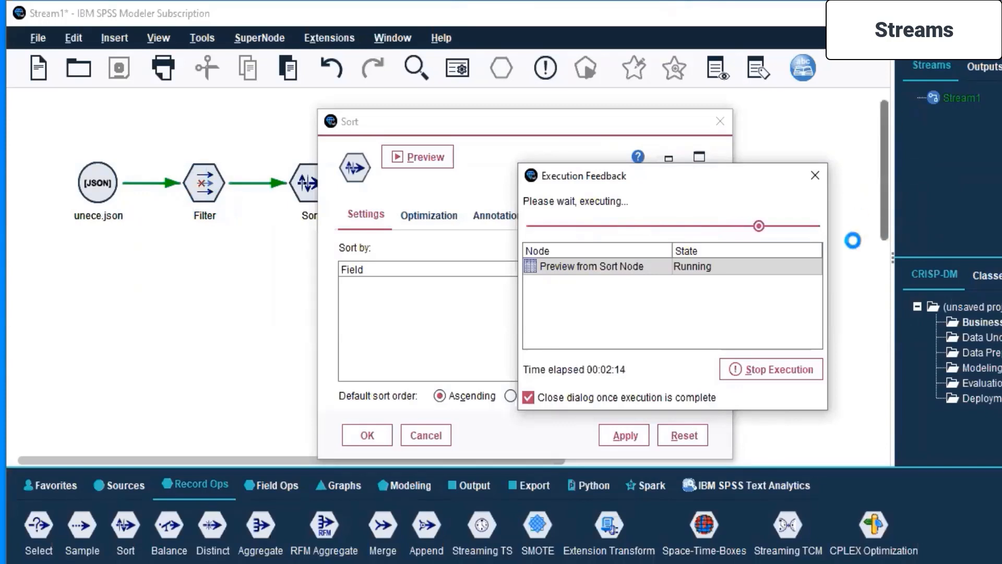
left_click_drag(679, 175, 682, 167)
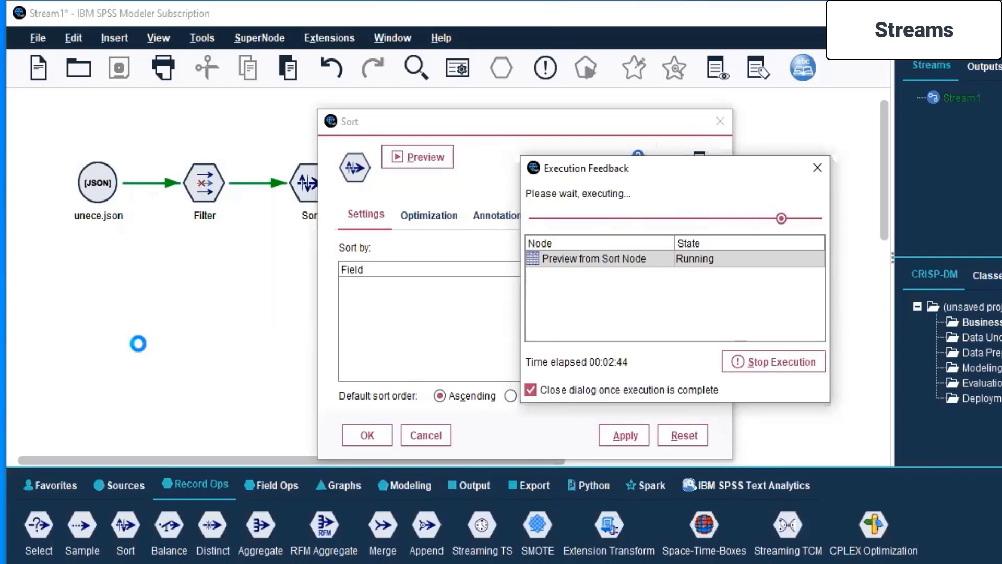
left_click(138, 328)
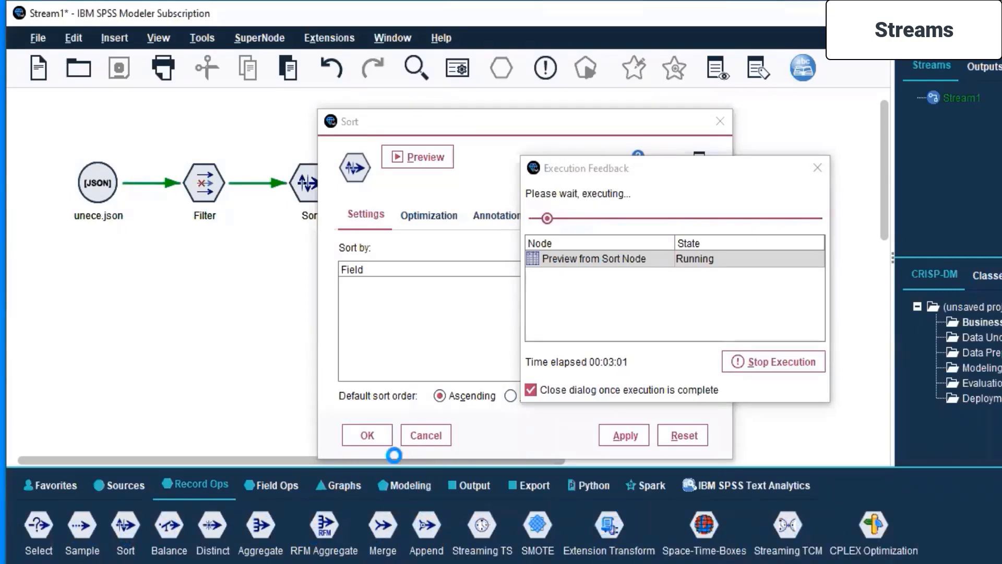
left_click(281, 487)
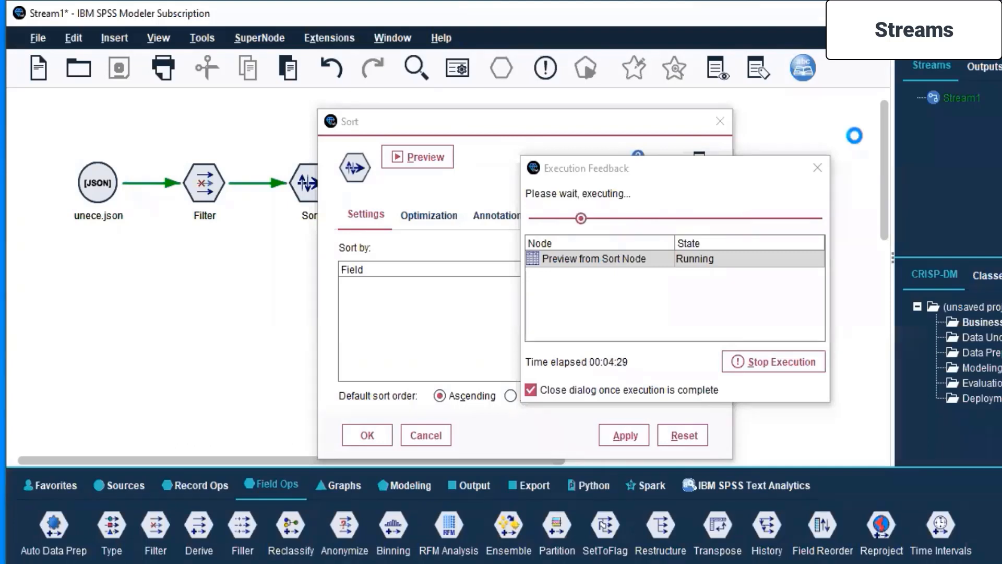
left_click(681, 175)
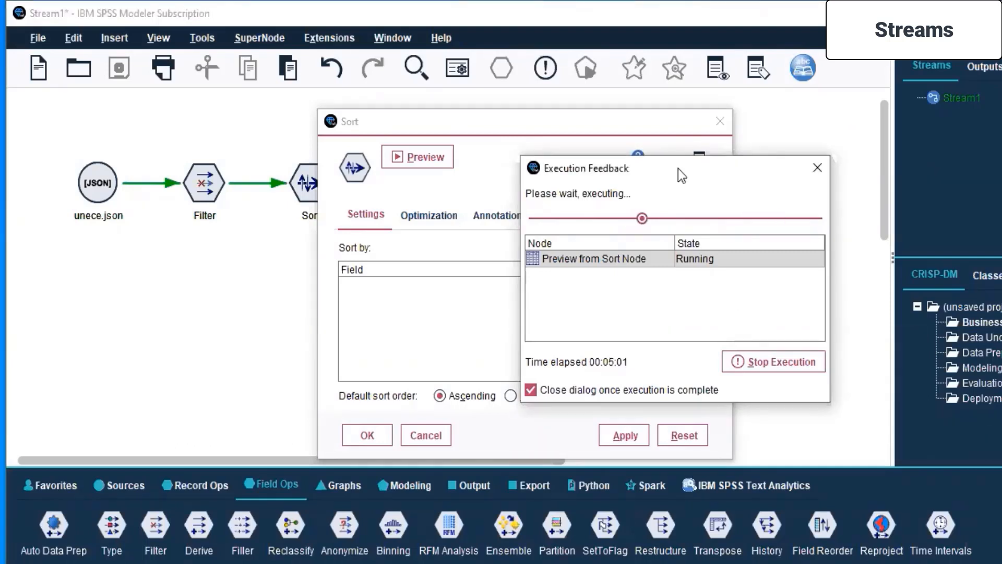
Stop the preview's execution and end the IBM SPSS Modeler Subscription process in Task Manager.
left_click(762, 362)
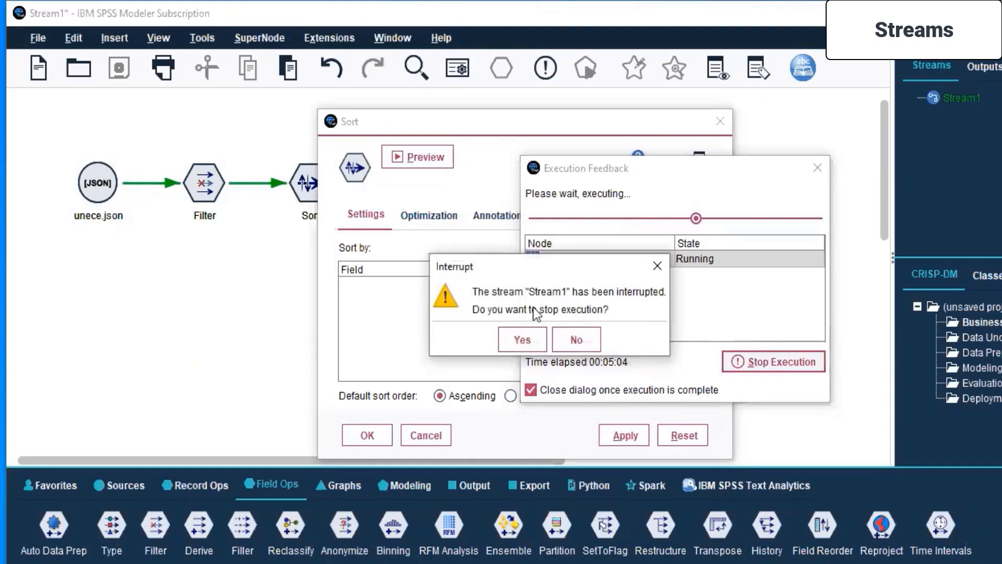
left_click(523, 339)
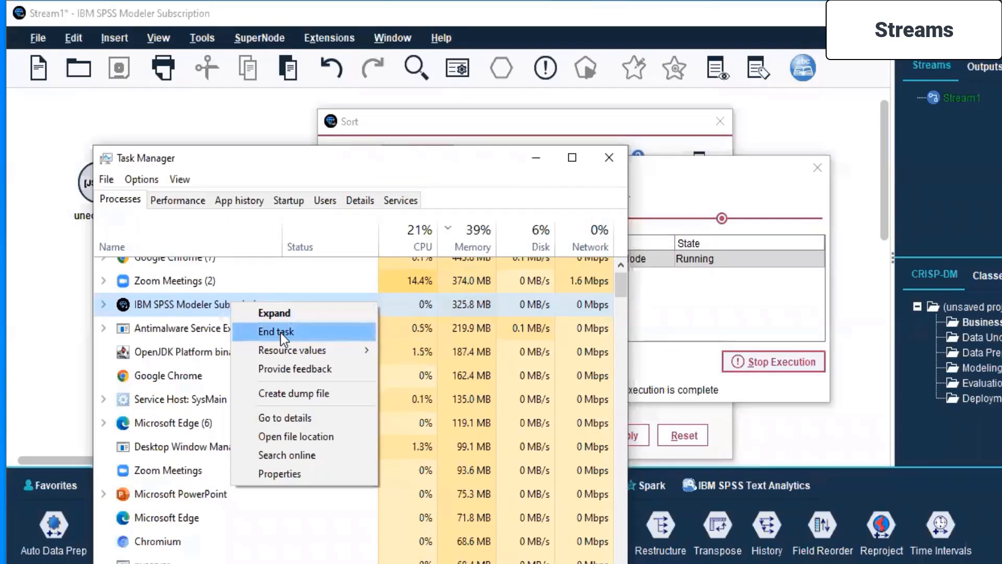
left_click(280, 332)
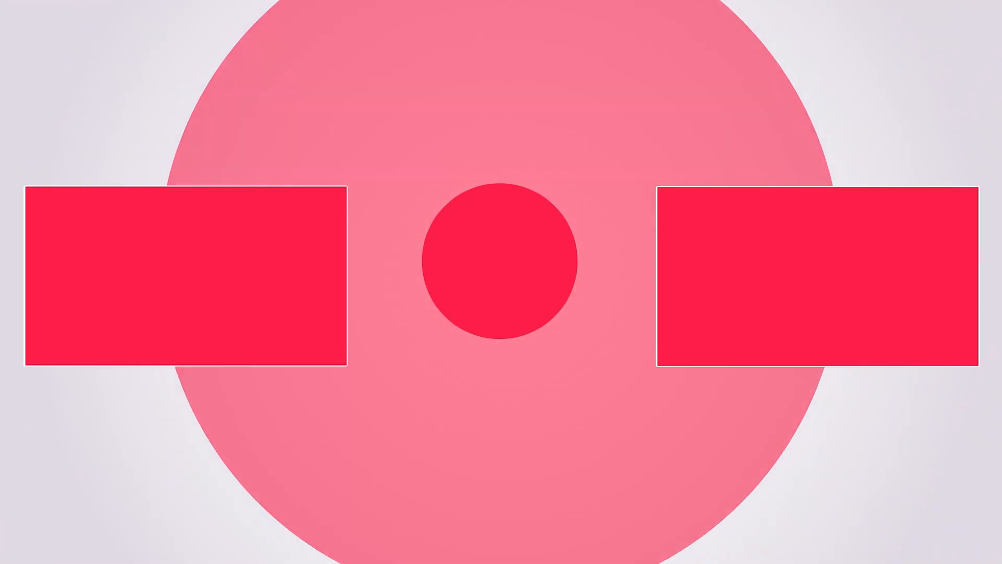